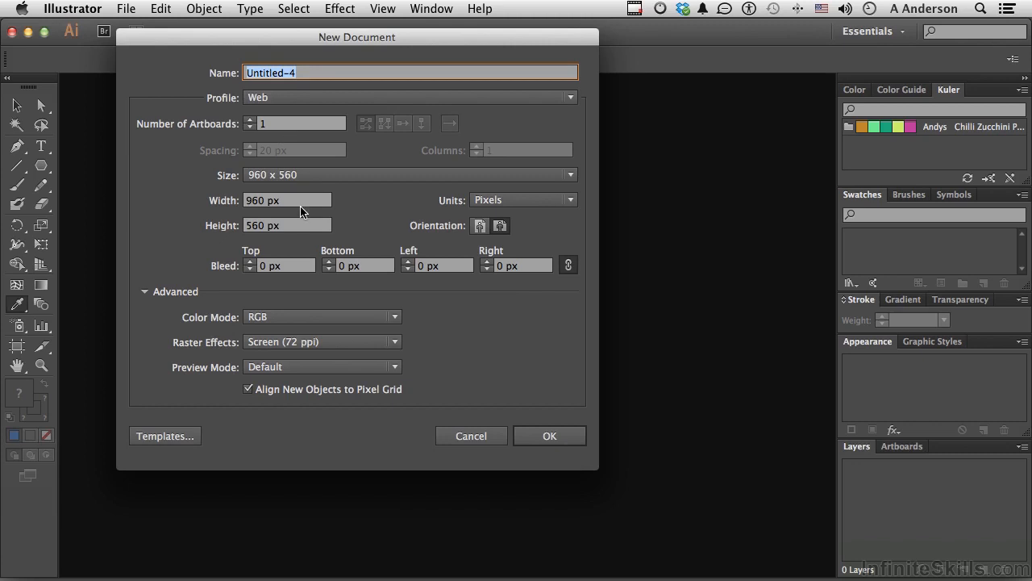
Step: Create the 960 x 560 px web document and draw a yellow-filled five-pointed star in the artboard's upper-left area
{"action": "left_click", "coordinate": [551, 436]}
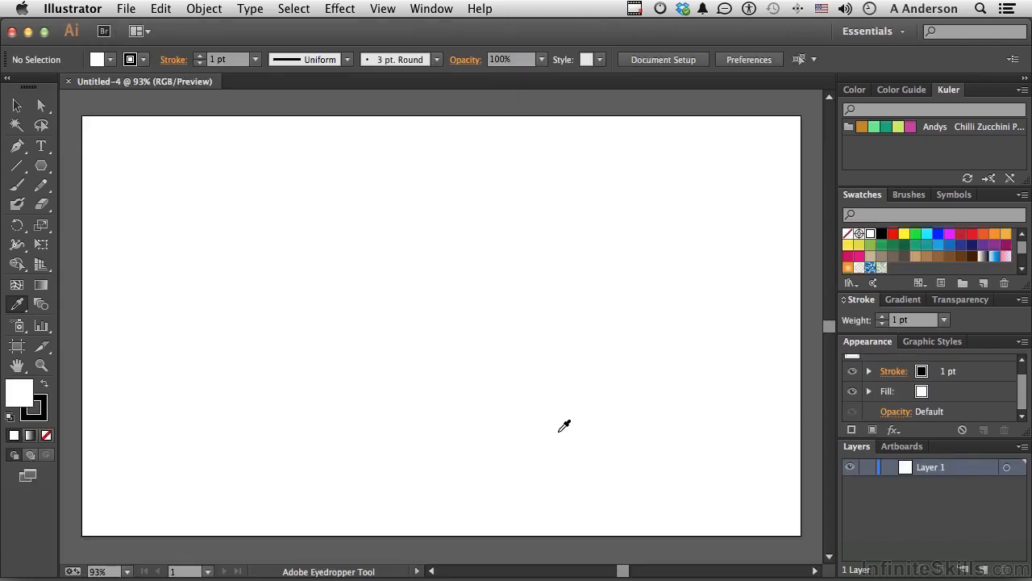
{"action": "key", "text": "v"}
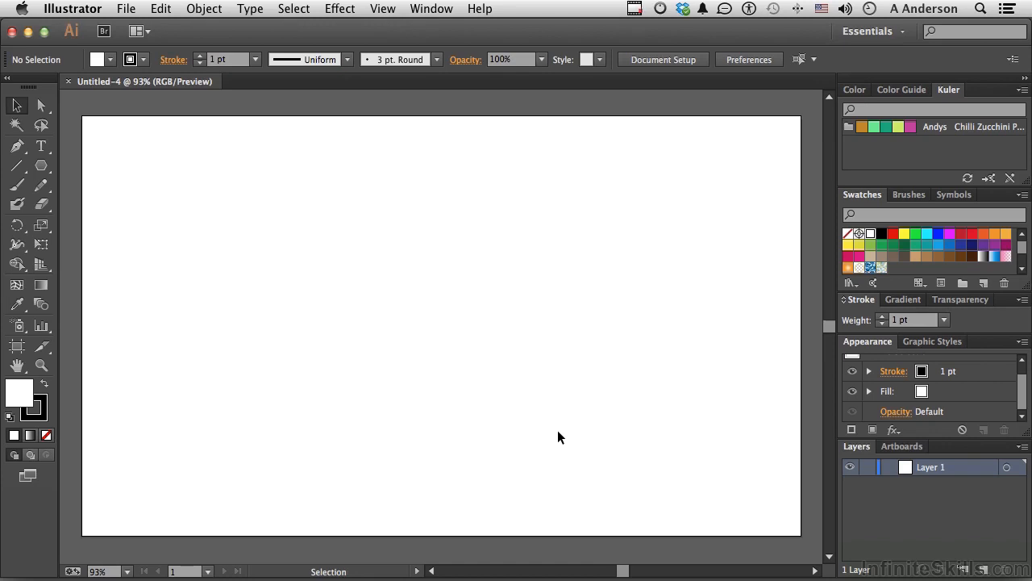
{"action": "left_click_drag", "start_coordinate": [41, 166], "coordinate": [138, 242]}
{"action": "left_click_drag", "start_coordinate": [233, 231], "coordinate": [290, 302]}
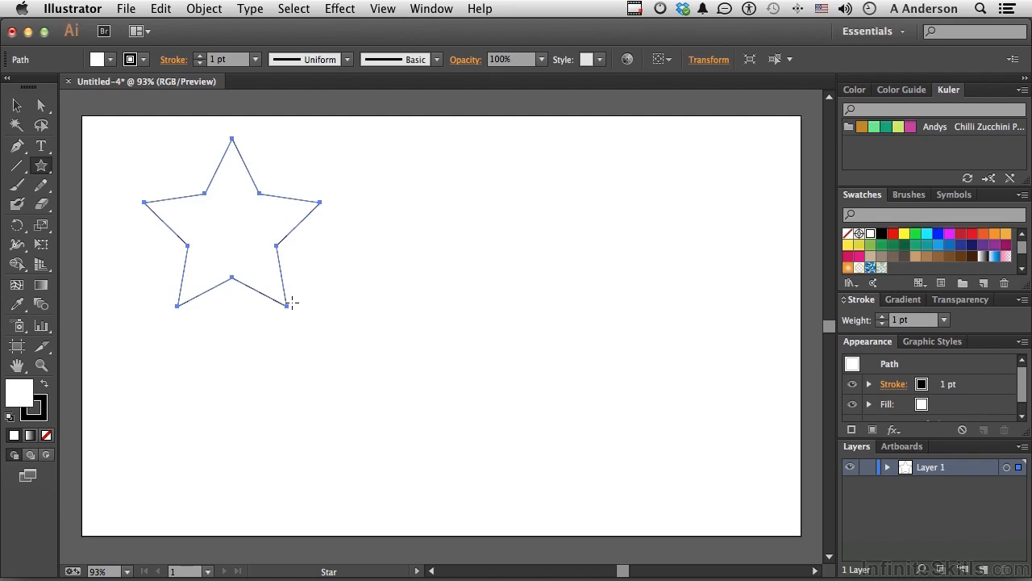
{"action": "left_click", "coordinate": [904, 234]}
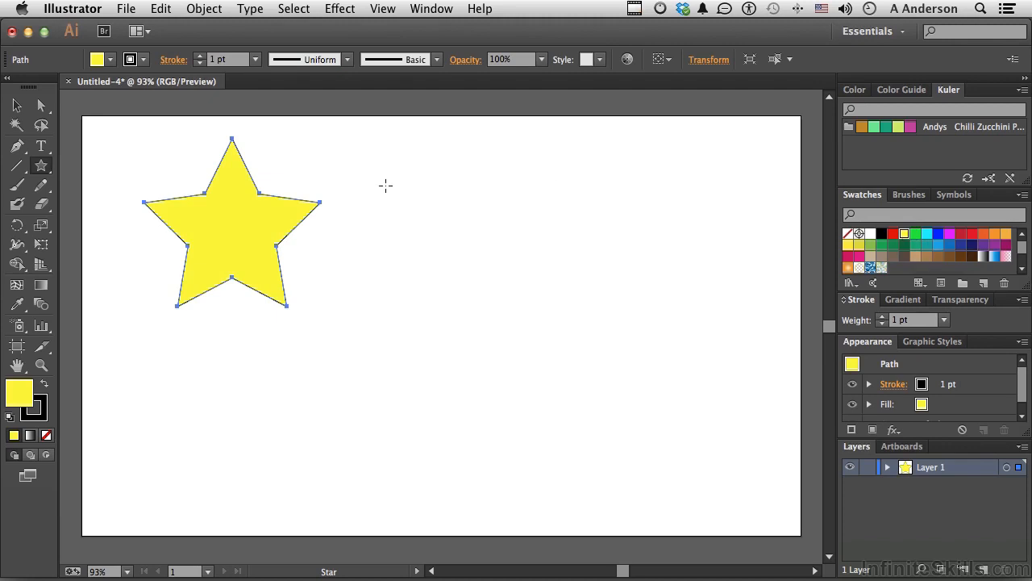
Step: Draw a hexagon with the Polygon tool on the right half of the artboard and fill it blue
{"action": "left_click", "coordinate": [41, 167]}
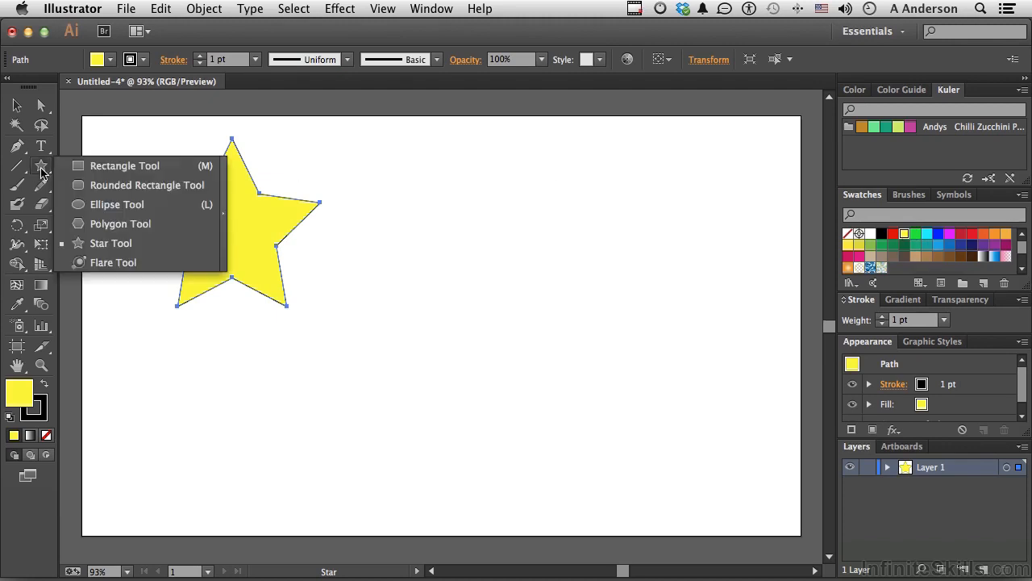
{"action": "left_click", "coordinate": [91, 224]}
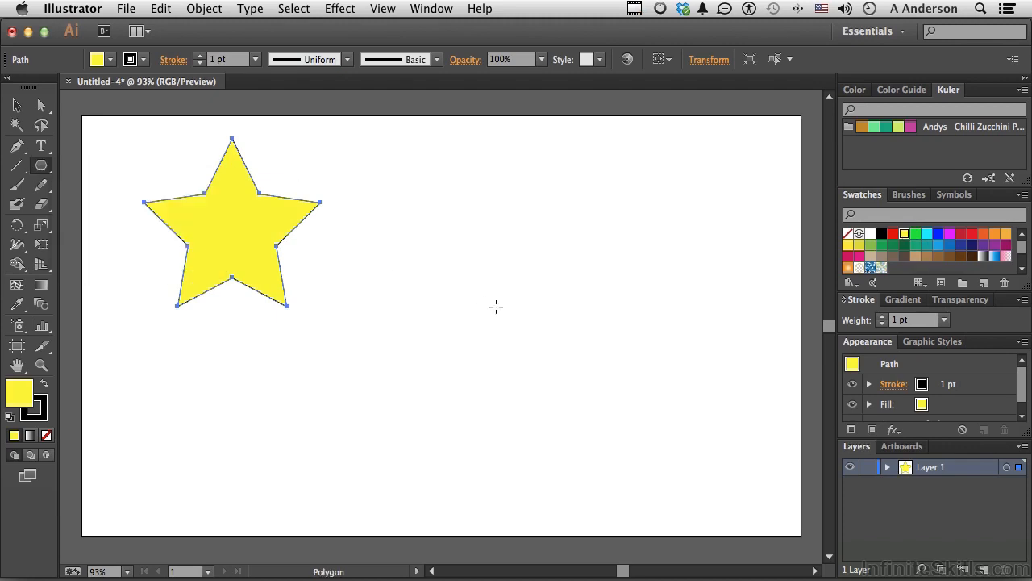
{"action": "left_click_drag", "start_coordinate": [542, 290], "coordinate": [602, 349]}
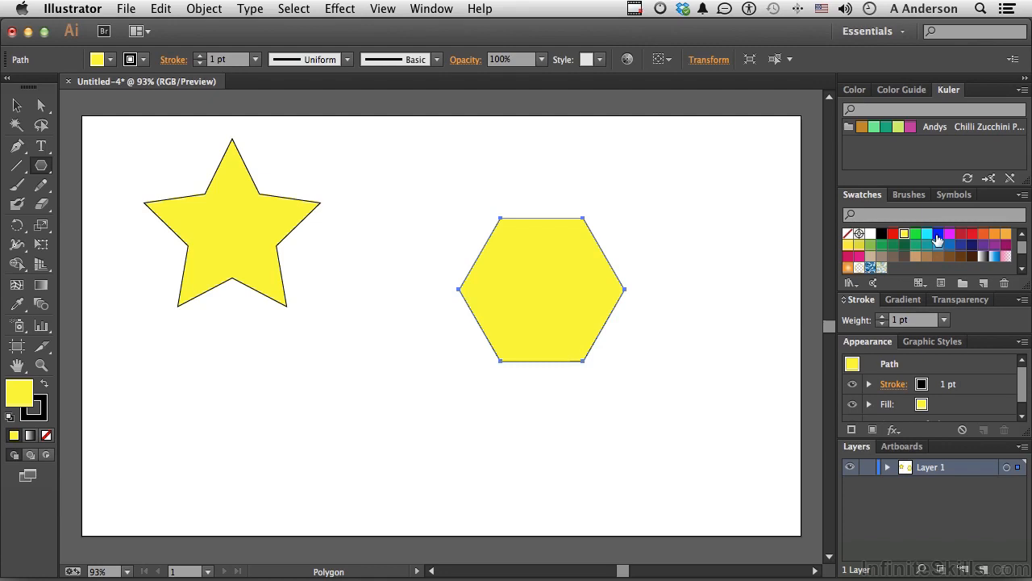
{"action": "left_click", "coordinate": [938, 234]}
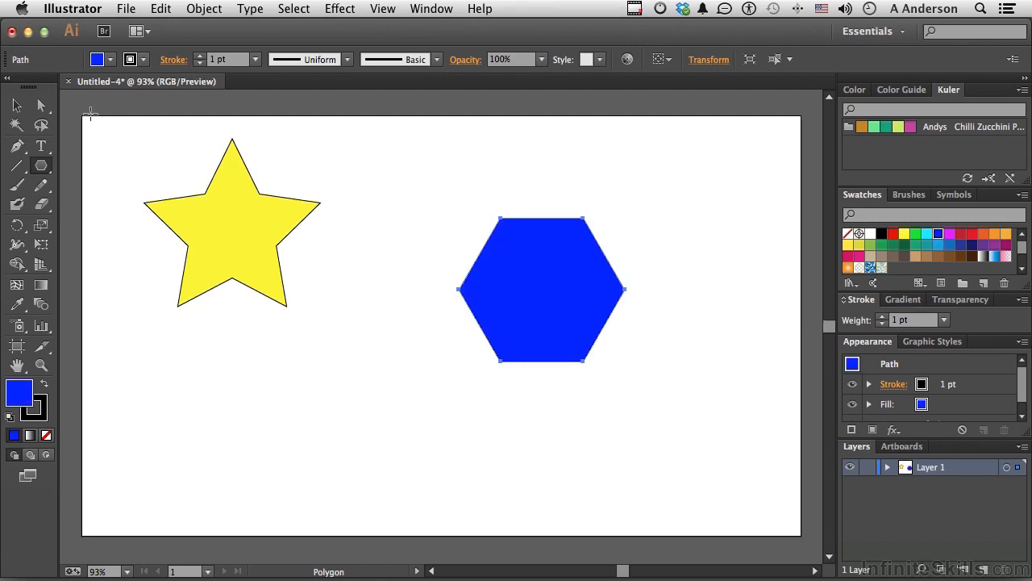
Step: Move the star and the hexagon down and slightly right so they sit side by side mid-artboard
{"action": "left_click", "coordinate": [17, 105]}
{"action": "left_click_drag", "start_coordinate": [235, 237], "coordinate": [260, 332]}
{"action": "left_click_drag", "start_coordinate": [551, 304], "coordinate": [576, 337]}
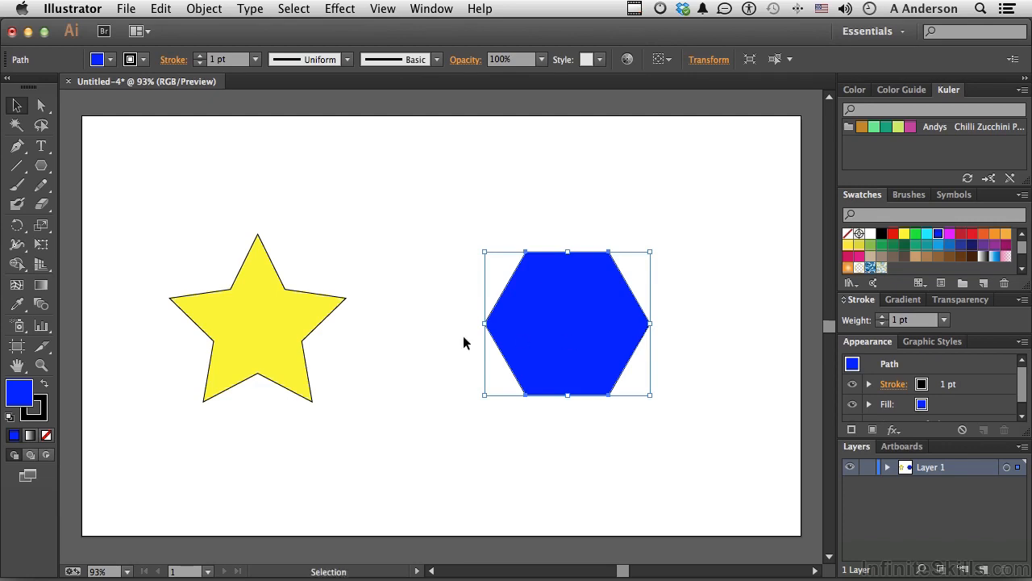
Step: Start the Roughen effect on the yellow star with the preview turned on and the dialog clear of the star
{"action": "left_click", "coordinate": [280, 337]}
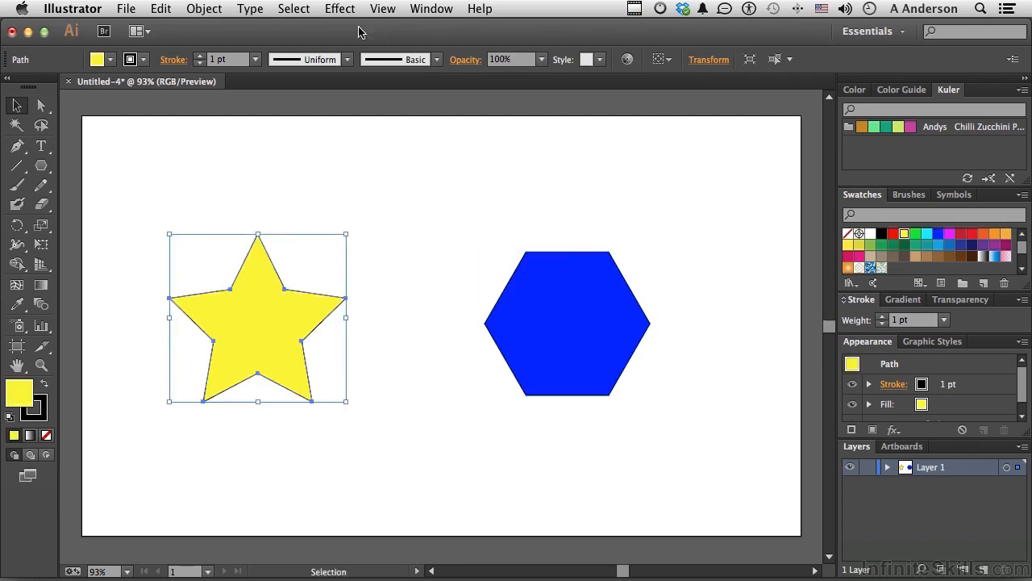
{"action": "left_click", "coordinate": [339, 9]}
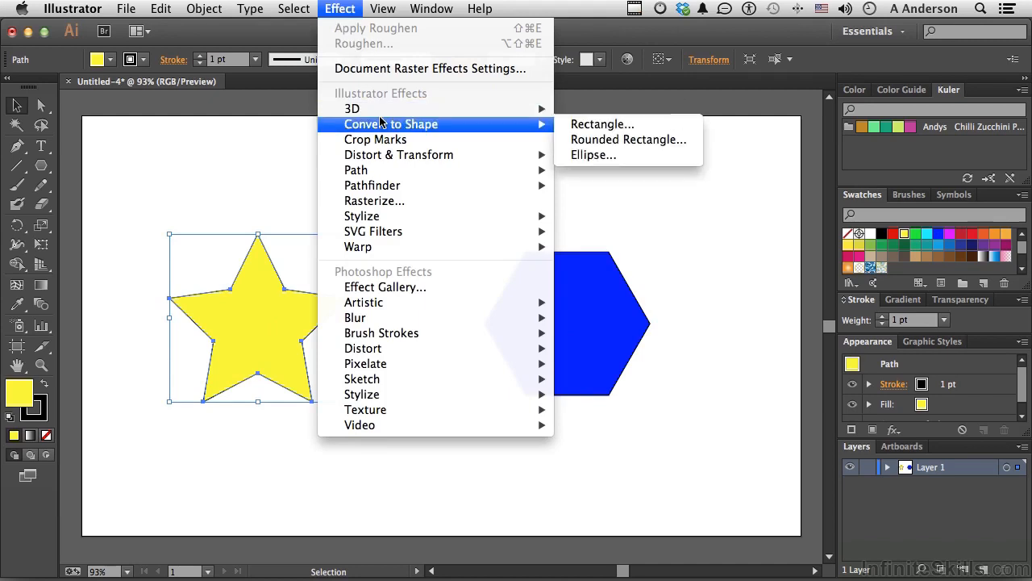
{"action": "mouse_move", "coordinate": [423, 156]}
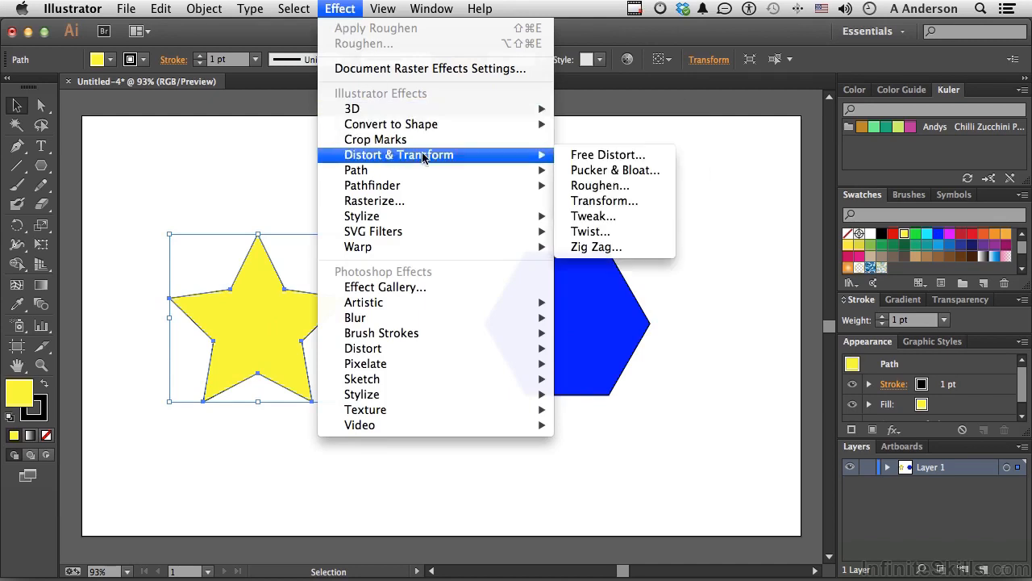
{"action": "left_click", "coordinate": [600, 185]}
{"action": "left_click_drag", "start_coordinate": [391, 137], "coordinate": [649, 124]}
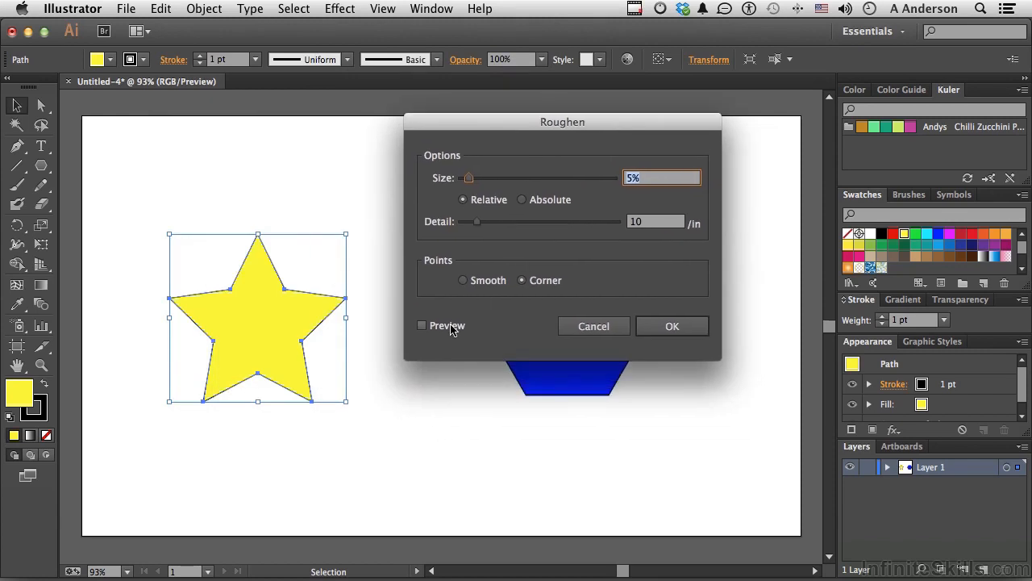
{"action": "left_click", "coordinate": [452, 326]}
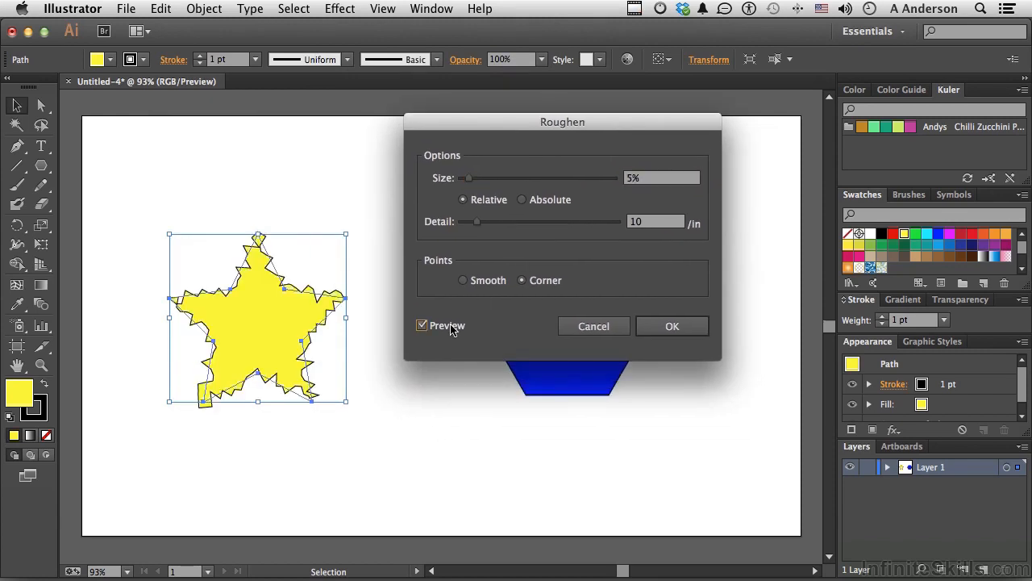
Step: Try relative Roughen sizes of 17% and 4% on the star
{"action": "left_click", "coordinate": [470, 180]}
{"action": "left_click_drag", "start_coordinate": [470, 180], "coordinate": [488, 178]}
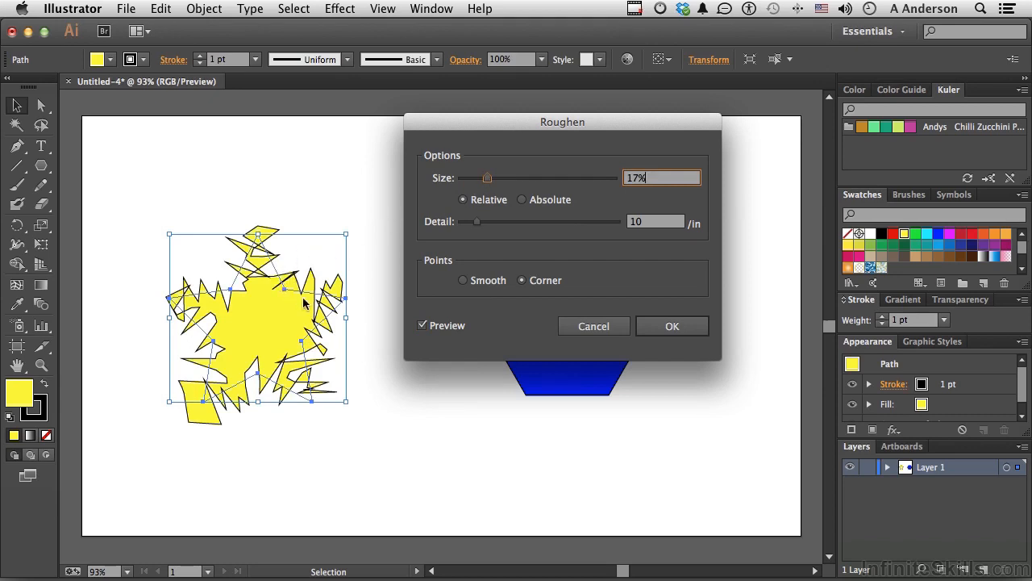
{"action": "left_click_drag", "start_coordinate": [487, 178], "coordinate": [470, 184]}
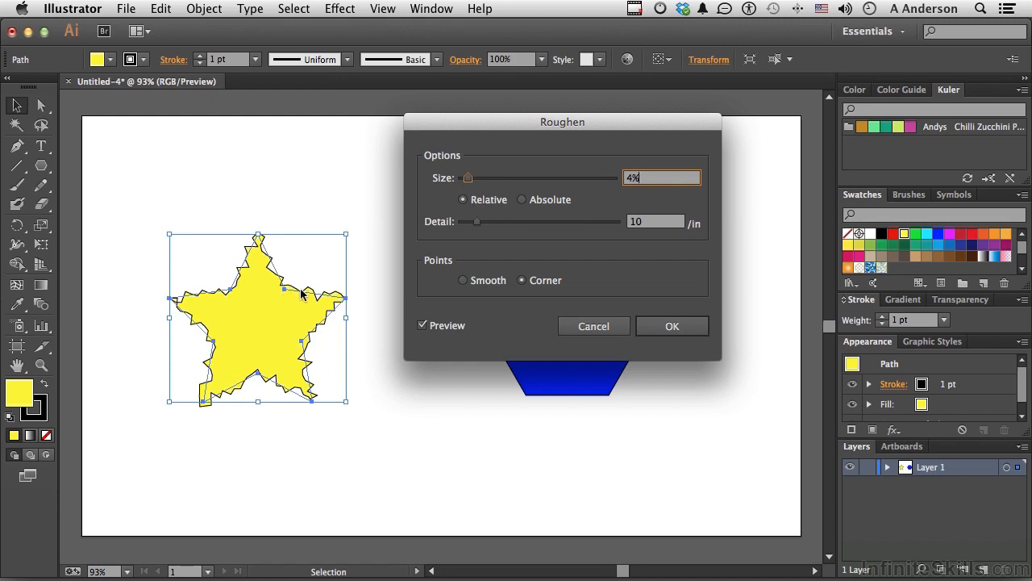
Step: Apply Roughen to the star with an absolute size of 15 px, detail of 20 per inch and corner points, then deselect it
{"action": "left_click", "coordinate": [522, 199]}
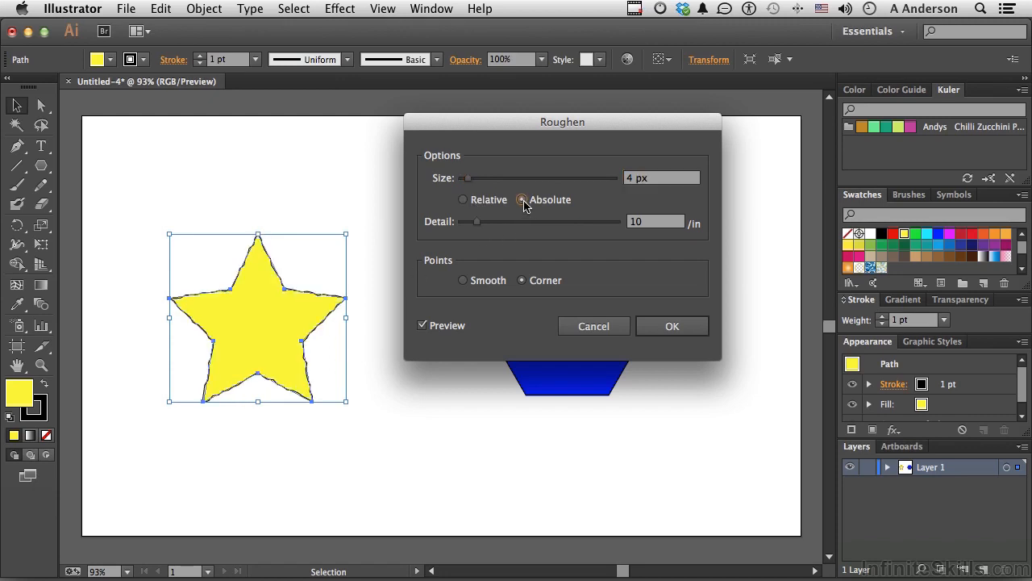
{"action": "left_click_drag", "start_coordinate": [469, 179], "coordinate": [487, 185]}
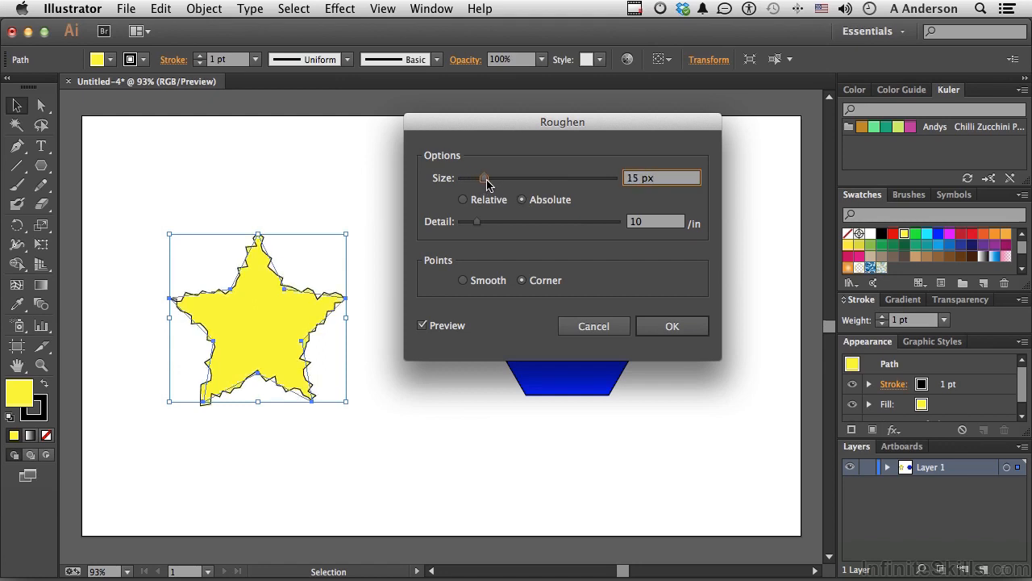
{"action": "left_click_drag", "start_coordinate": [479, 224], "coordinate": [494, 229]}
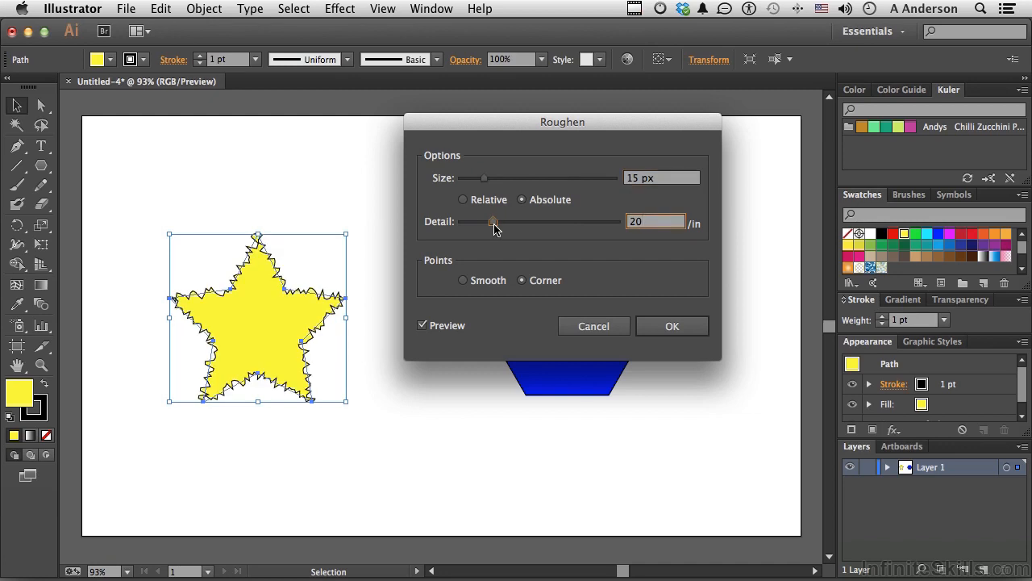
{"action": "left_click", "coordinate": [464, 281]}
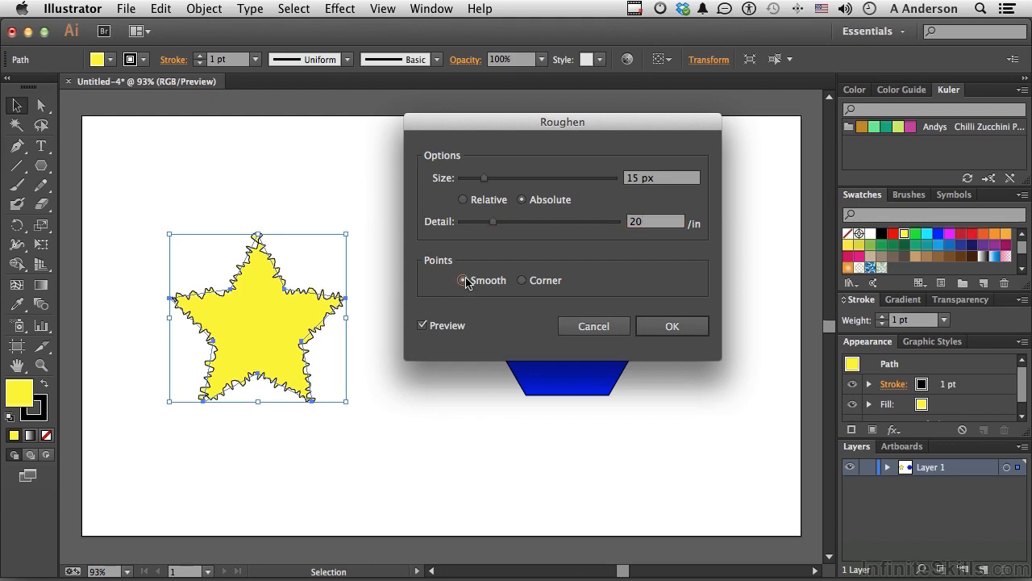
{"action": "left_click", "coordinate": [522, 281]}
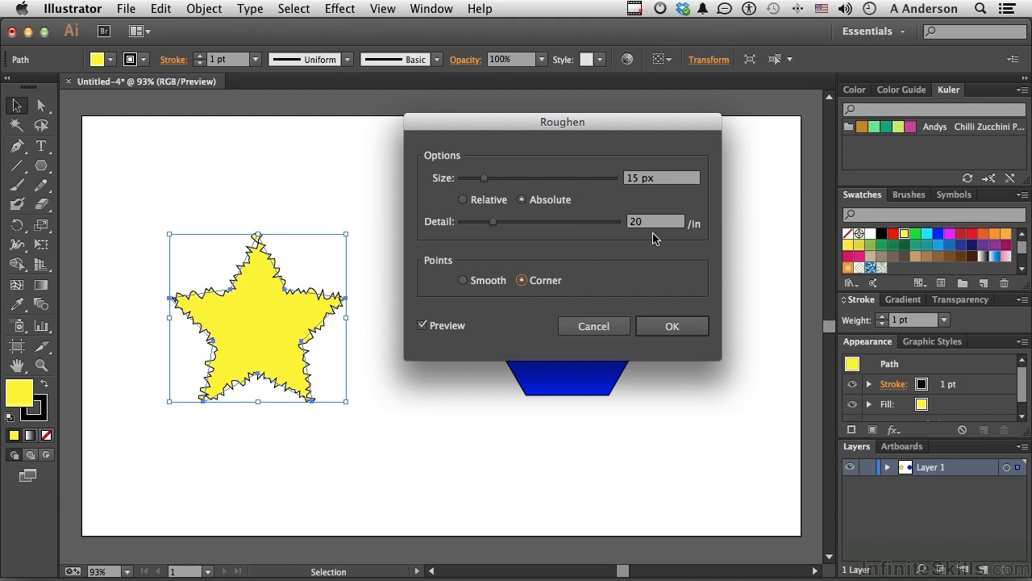
{"action": "left_click", "coordinate": [670, 326]}
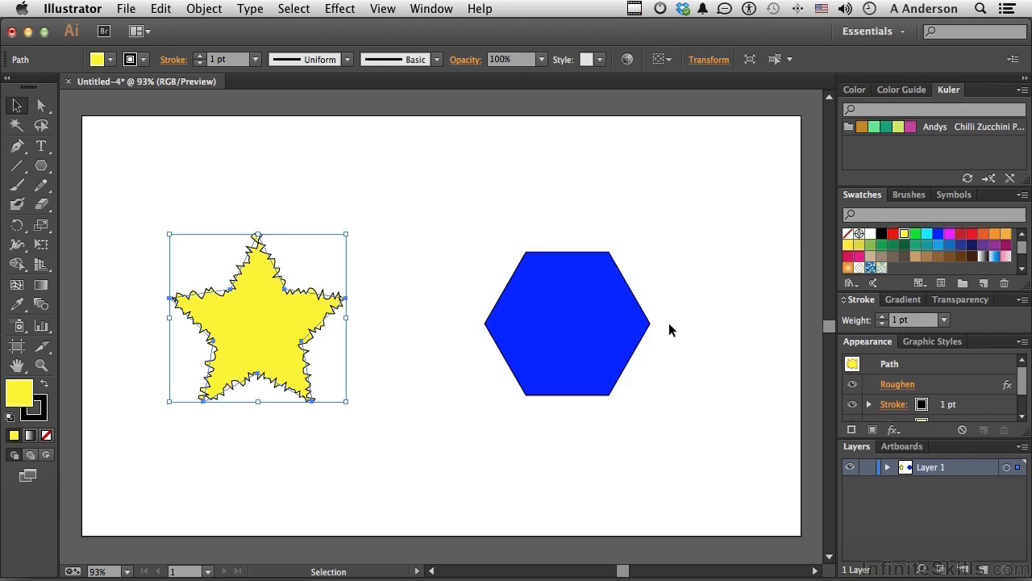
{"action": "left_click", "coordinate": [390, 331]}
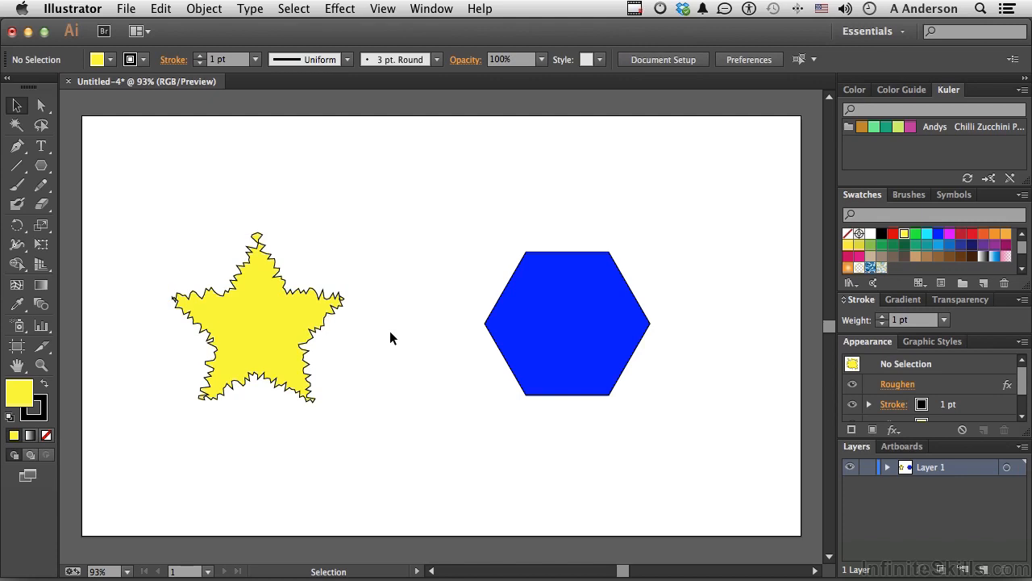
{"action": "left_click", "coordinate": [540, 335]}
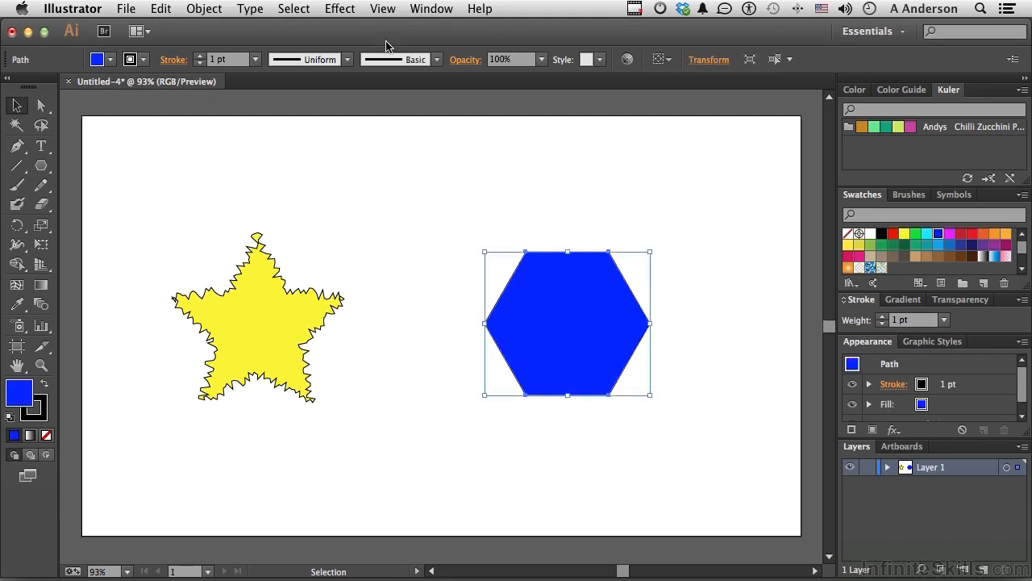
{"action": "left_click", "coordinate": [330, 9]}
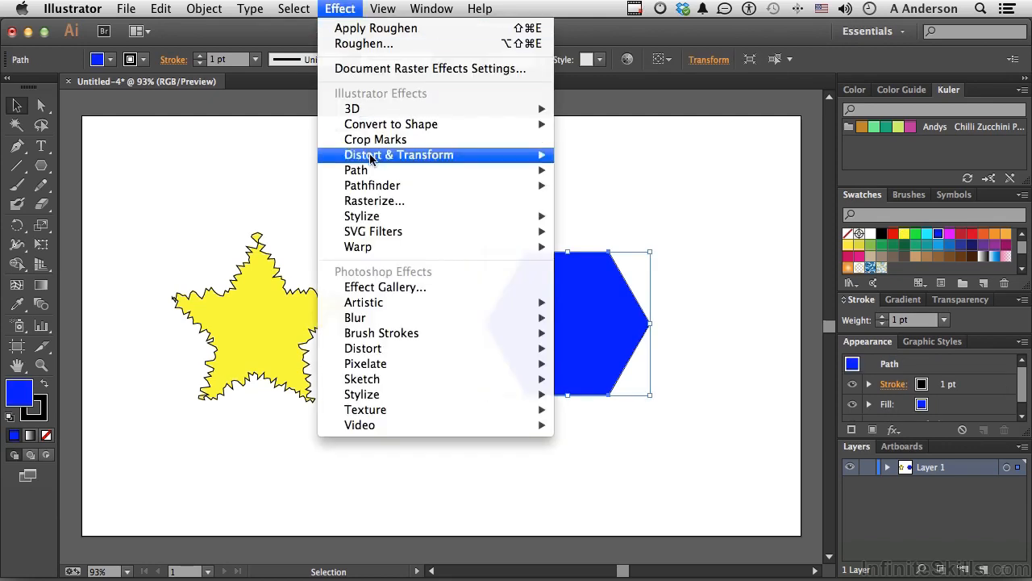
{"action": "mouse_move", "coordinate": [370, 159]}
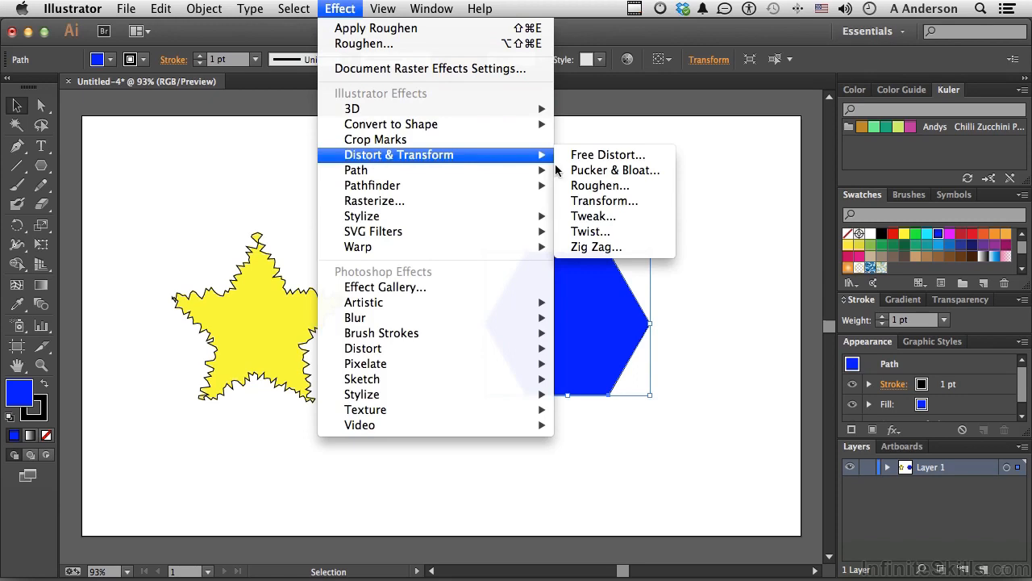
{"action": "left_click", "coordinate": [587, 188]}
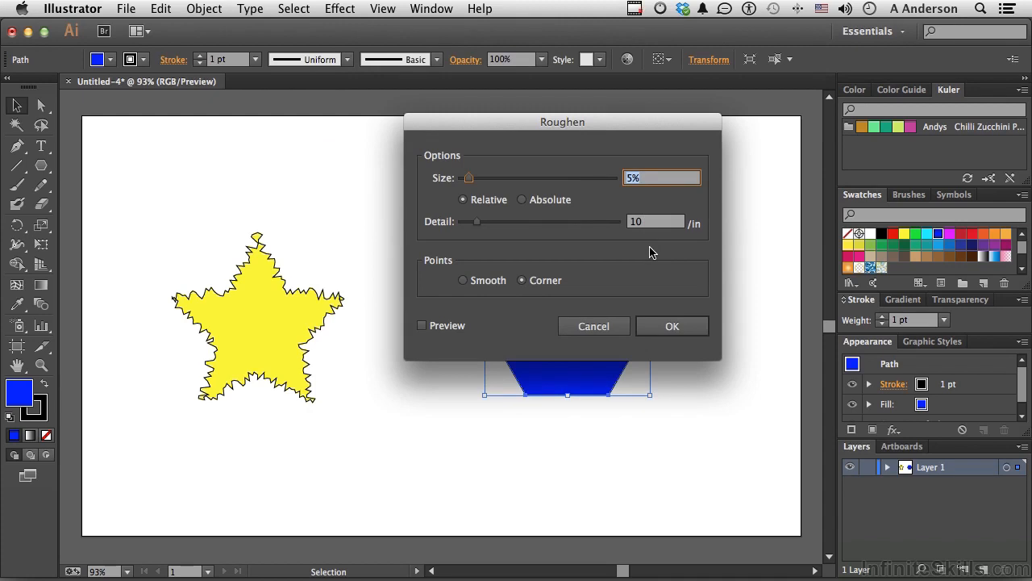
{"action": "left_click", "coordinate": [601, 331]}
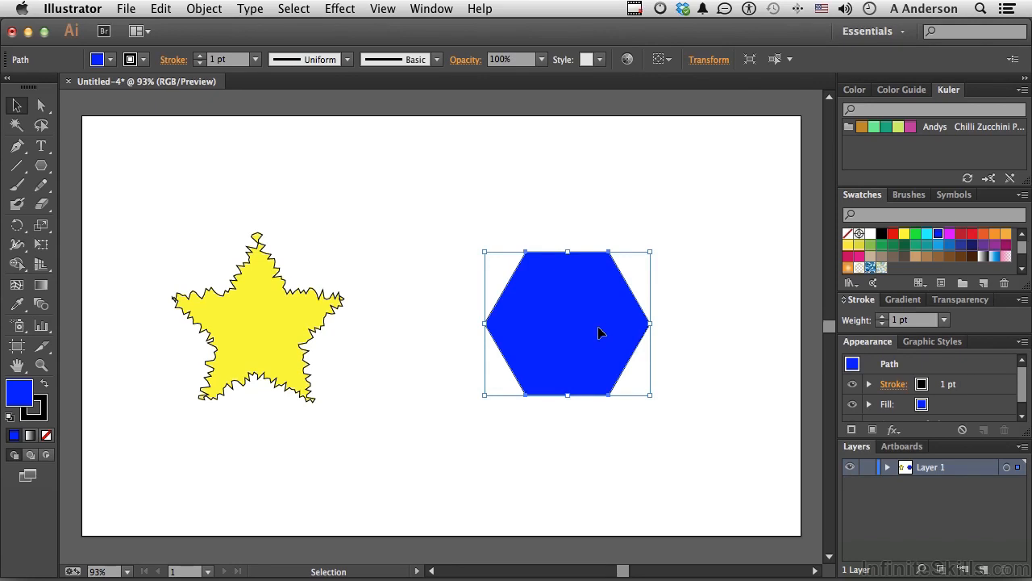
Step: Reapply the last Roughen effect directly to the blue hexagon, then undo it
{"action": "left_click", "coordinate": [349, 16]}
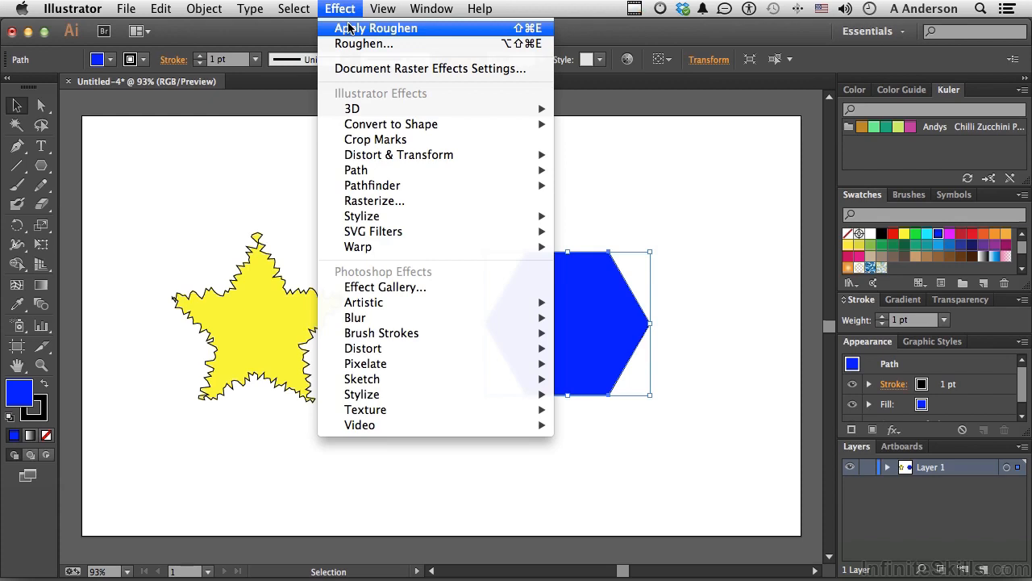
{"action": "left_click", "coordinate": [350, 28]}
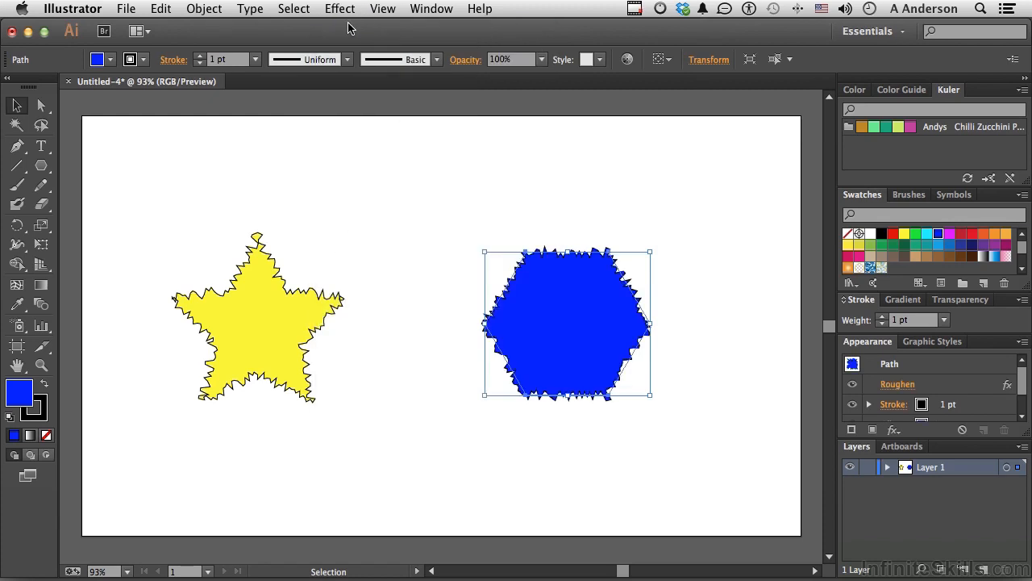
{"action": "key", "text": "super+z"}
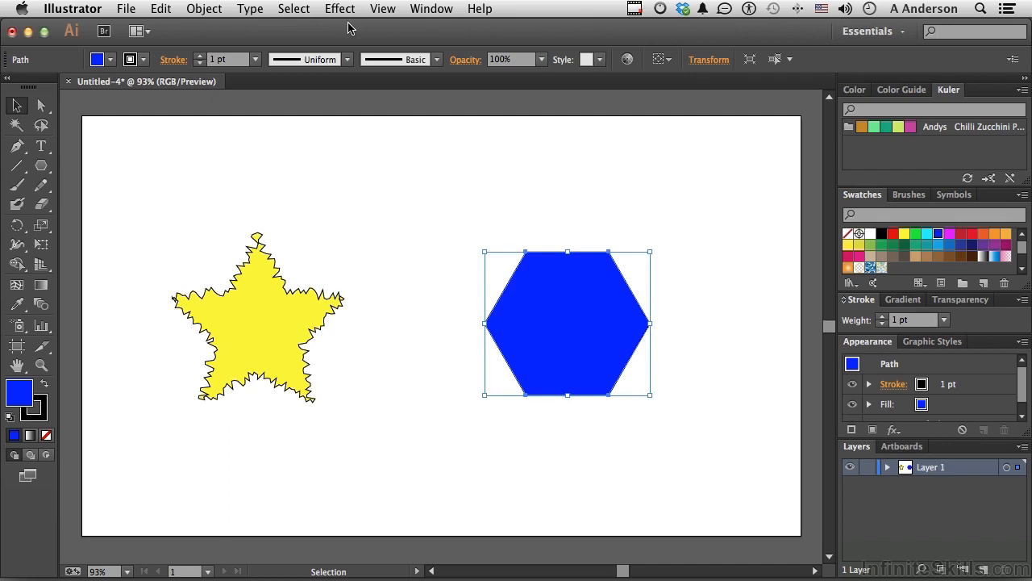
Step: Reopen the last Roughen effect's settings for the blue hexagon to review them, then leave without applying the effect
{"action": "left_click", "coordinate": [339, 7]}
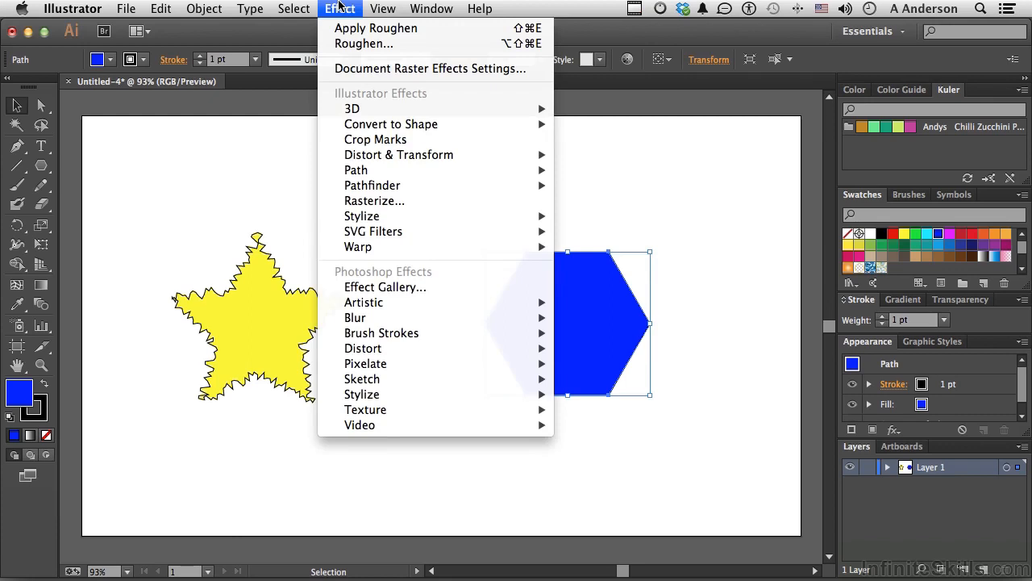
{"action": "mouse_move", "coordinate": [388, 160]}
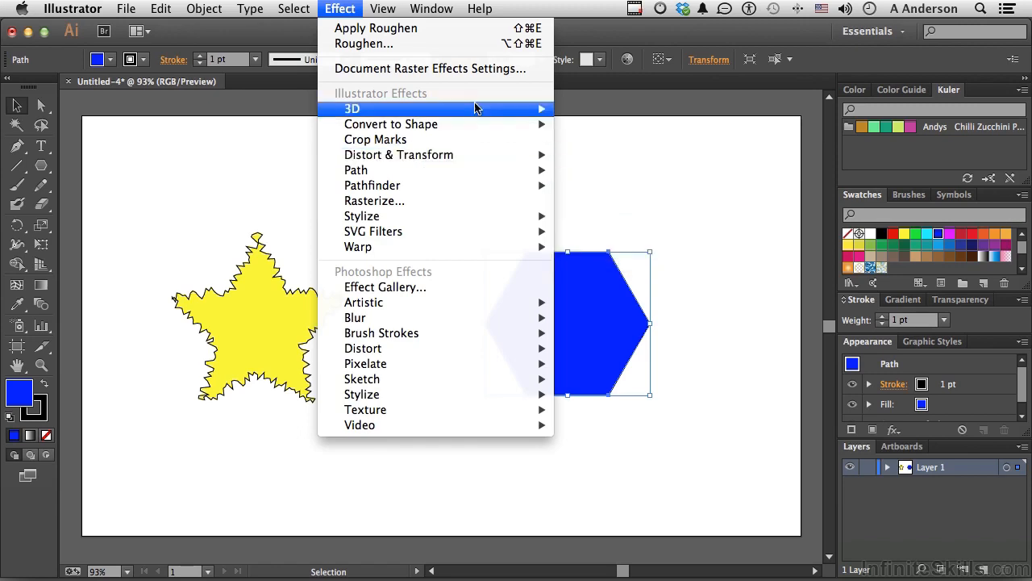
{"action": "left_click", "coordinate": [352, 44]}
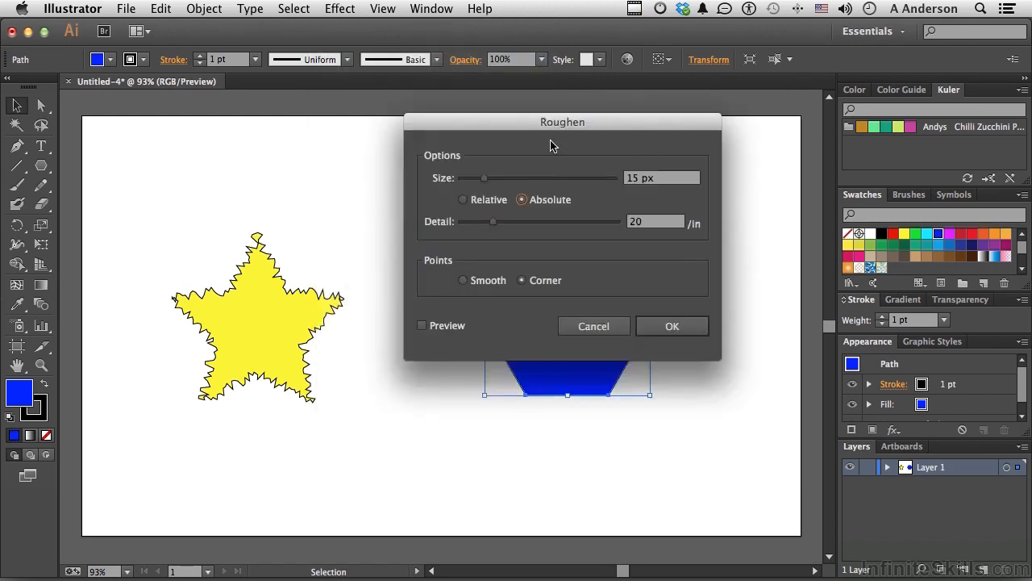
{"action": "left_click_drag", "start_coordinate": [536, 127], "coordinate": [277, 131]}
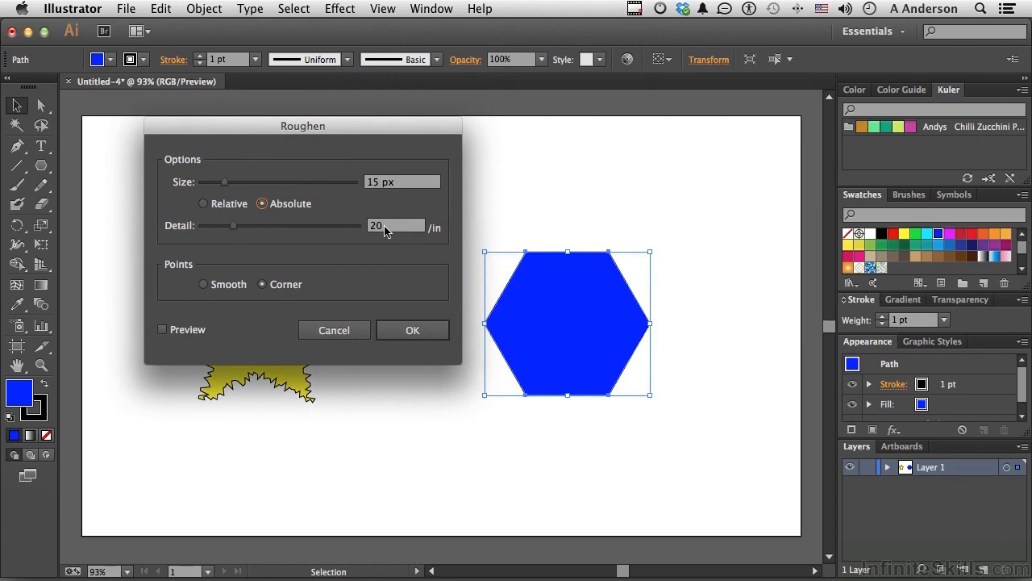
{"action": "left_click", "coordinate": [340, 333]}
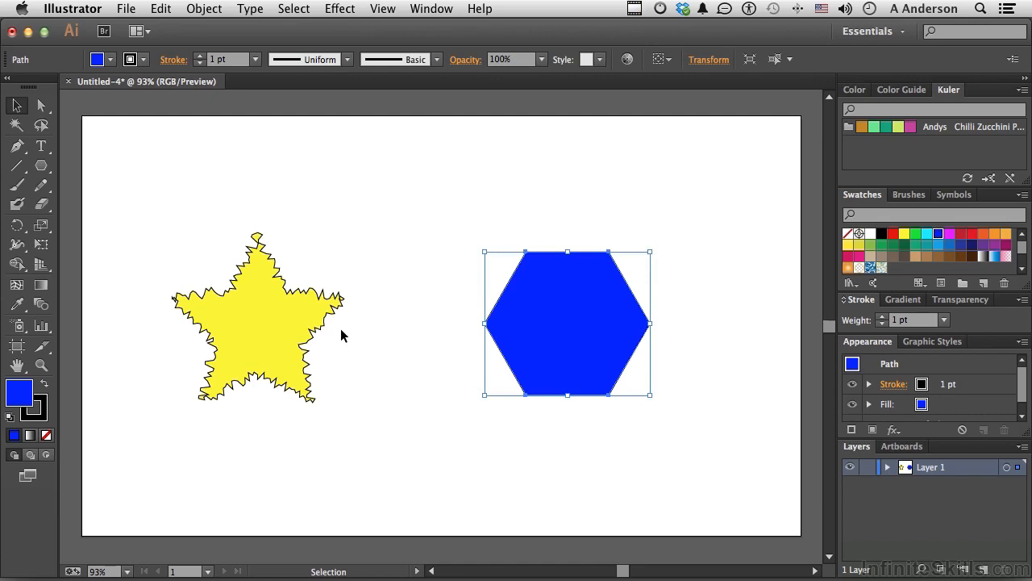
{"action": "left_click", "coordinate": [354, 9]}
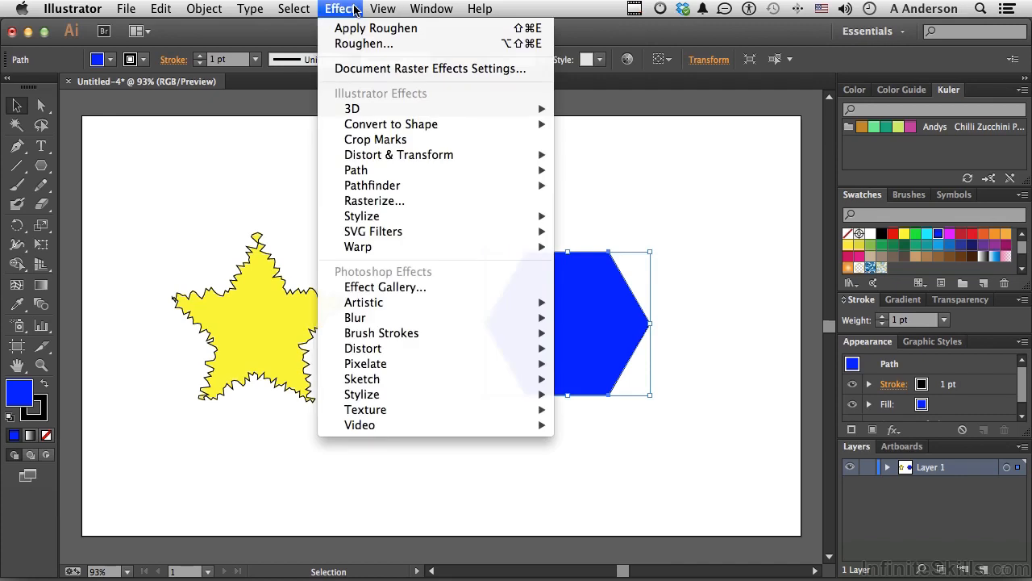
{"action": "left_click", "coordinate": [354, 9]}
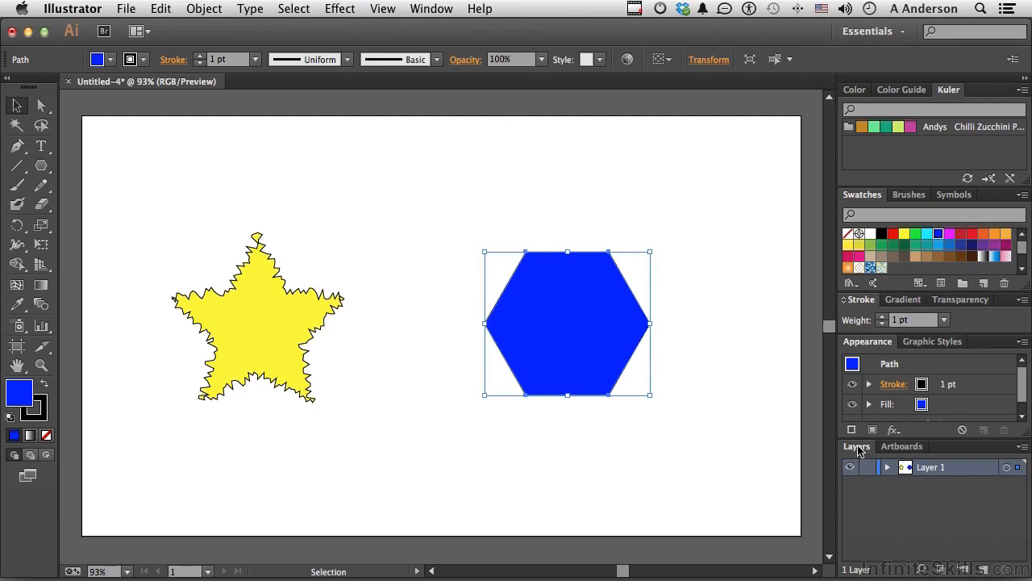
Step: Float the Layers panel over the artboard, toggle Layer 1's visibility off and on, and expand the layer to list its paths
{"action": "left_click_drag", "start_coordinate": [857, 450], "coordinate": [639, 107]}
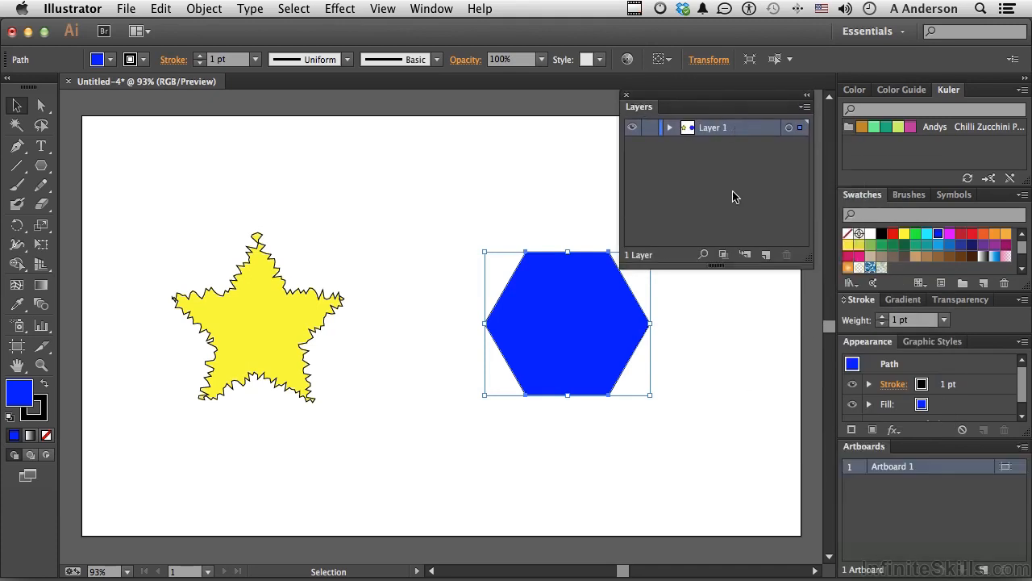
{"action": "left_click", "coordinate": [633, 128]}
{"action": "left_click", "coordinate": [632, 128]}
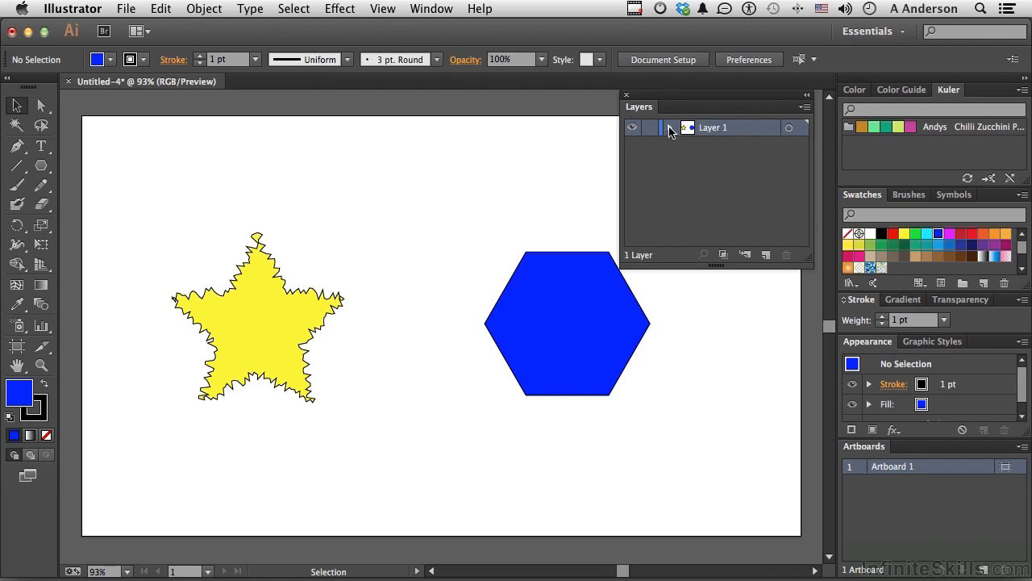
{"action": "left_click", "coordinate": [669, 129]}
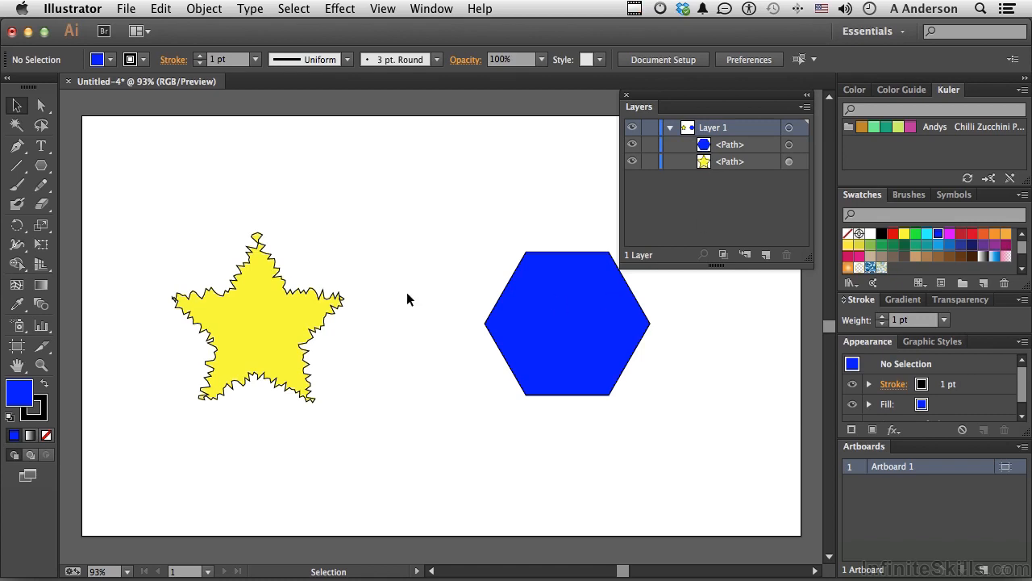
Step: Target the hexagon path and the star path in turn to compare their appearance attributes, then deselect everything
{"action": "left_click", "coordinate": [789, 146]}
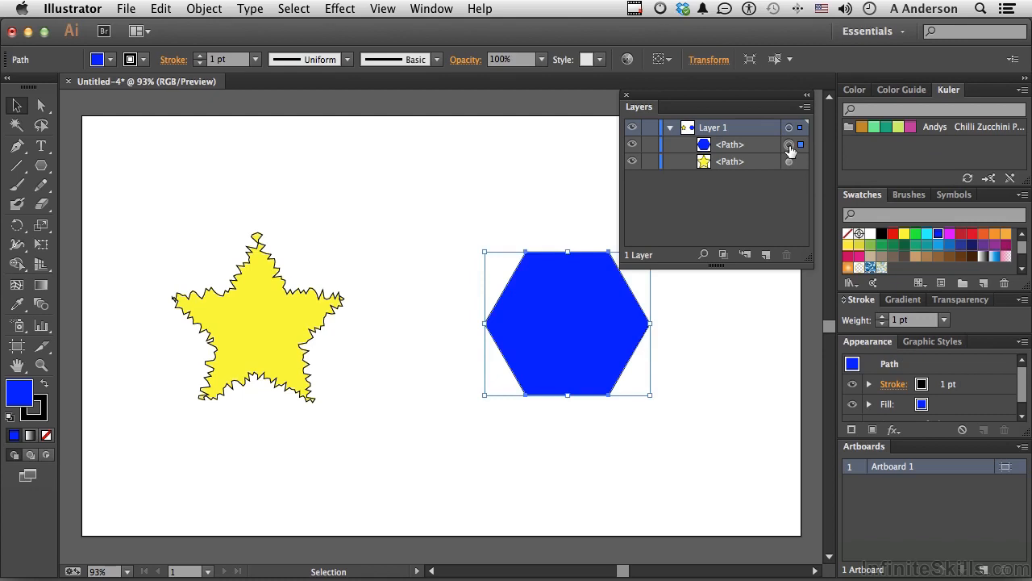
{"action": "left_click", "coordinate": [789, 162]}
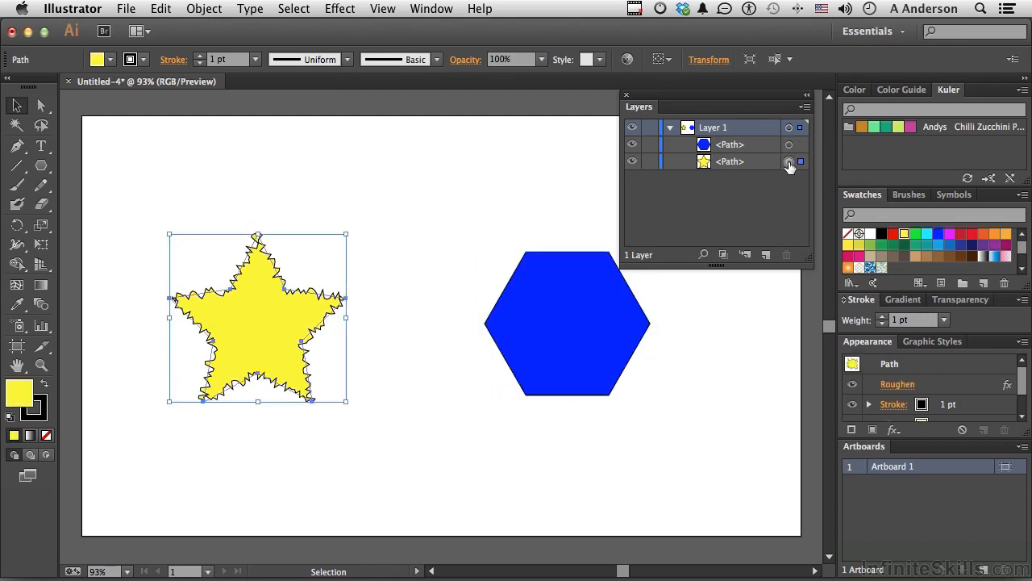
{"action": "left_click", "coordinate": [783, 208]}
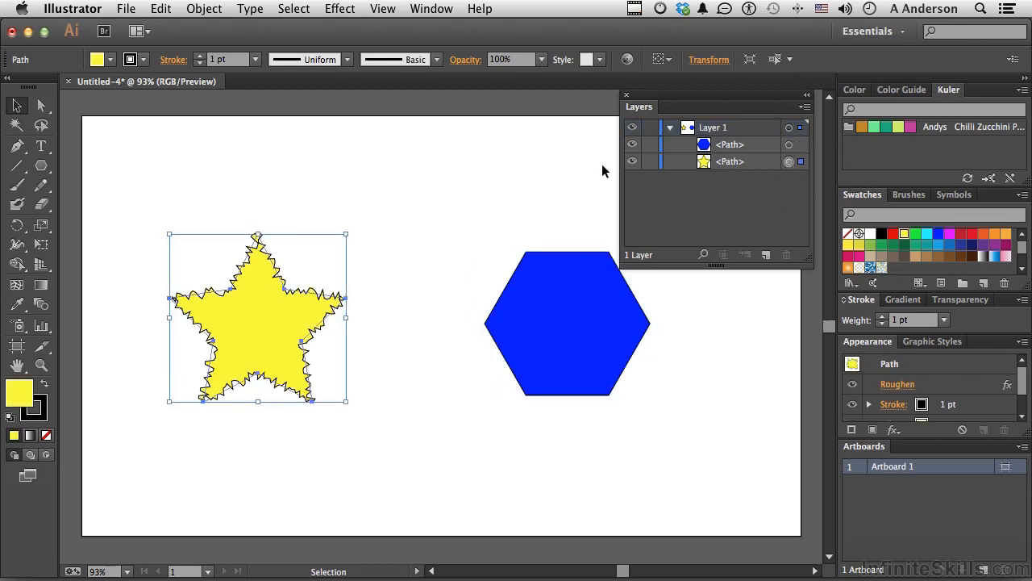
{"action": "left_click", "coordinate": [603, 166]}
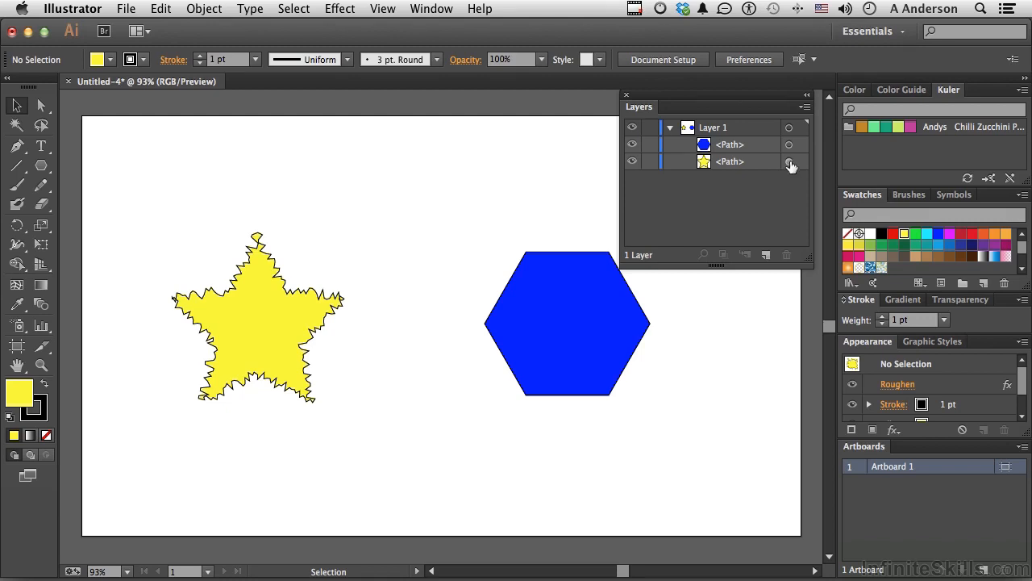
Step: Try moving and then copying the star's appearance onto the hexagon in the layer list, undoing each attempt
{"action": "left_click_drag", "start_coordinate": [790, 163], "coordinate": [789, 145]}
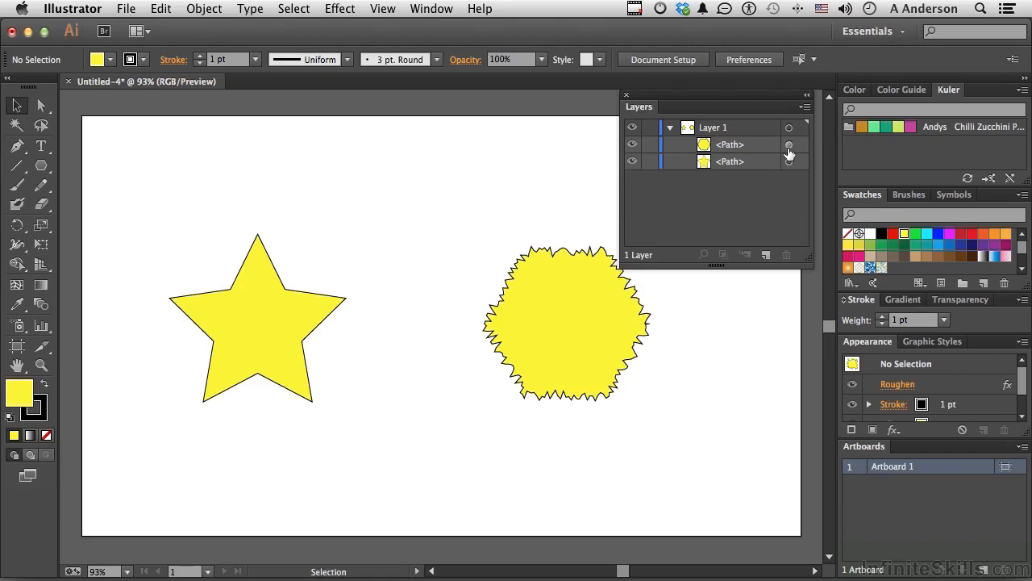
{"action": "key", "text": "super+z"}
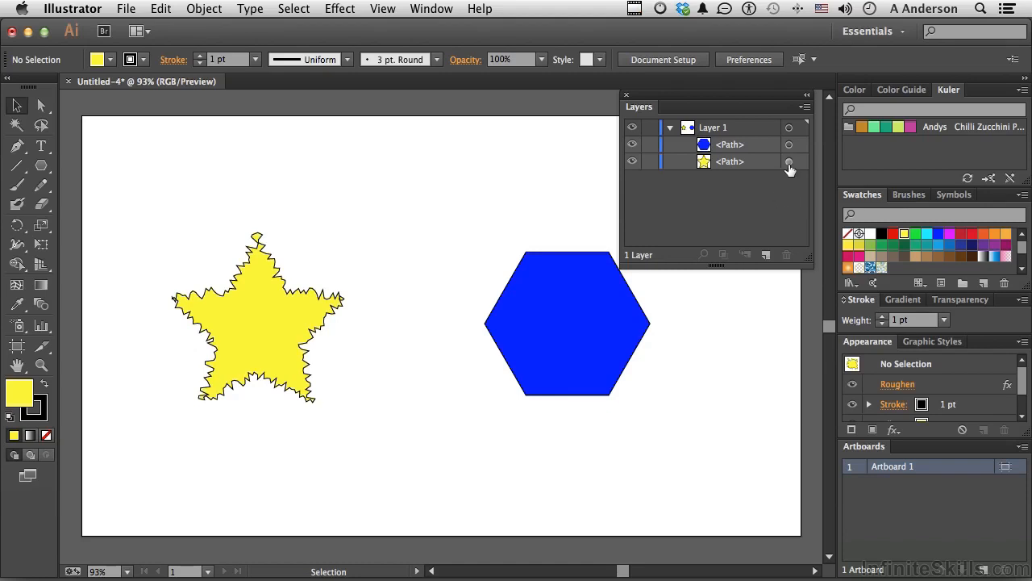
{"action": "left_click_drag", "start_coordinate": [788, 162], "coordinate": [789, 150]}
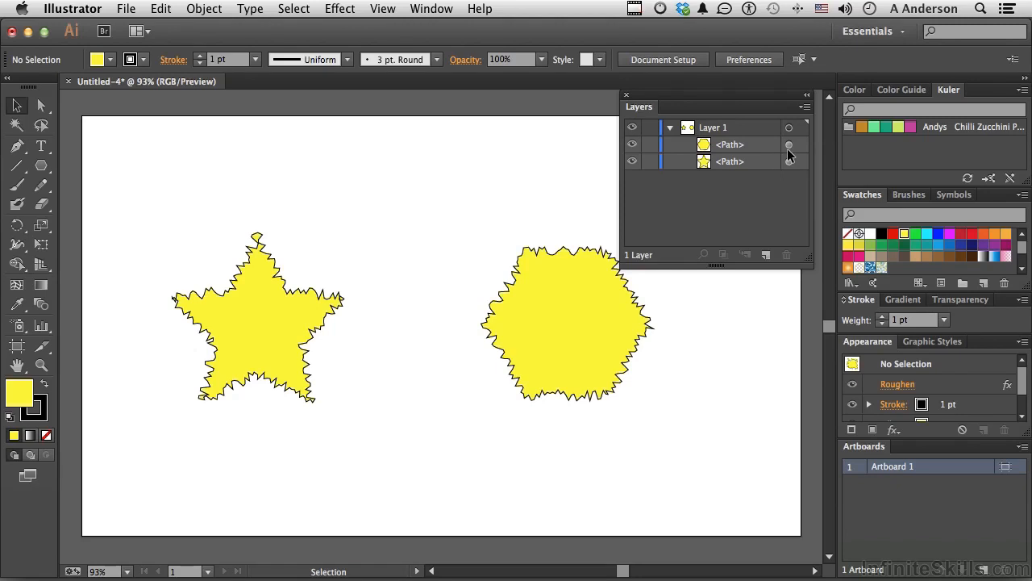
{"action": "key", "text": "super+z"}
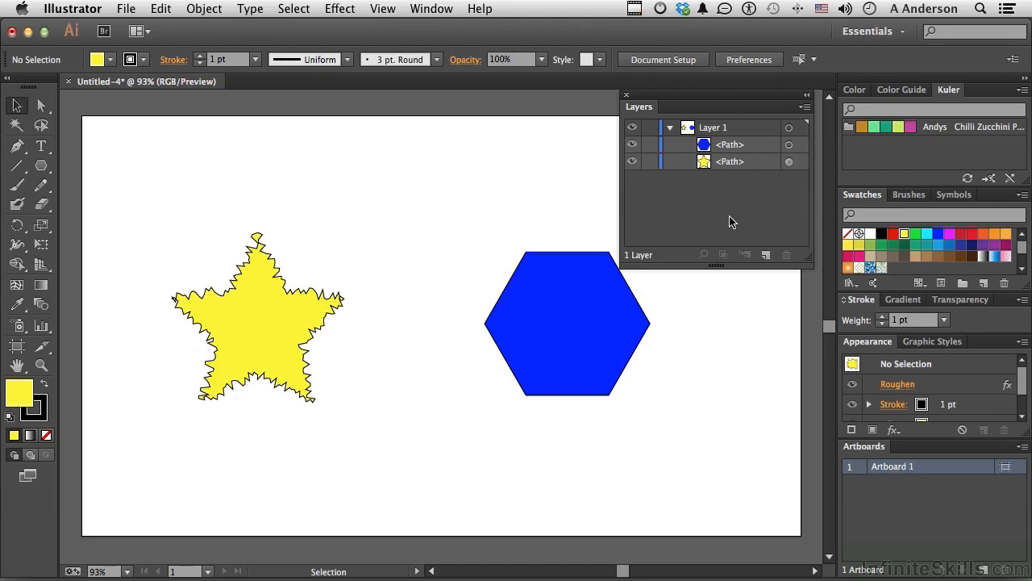
Step: Check the Eyedropper's pick-up and apply options, try applying the yellow fill and stroke to the hexagon, and undo it
{"action": "left_click", "coordinate": [17, 304]}
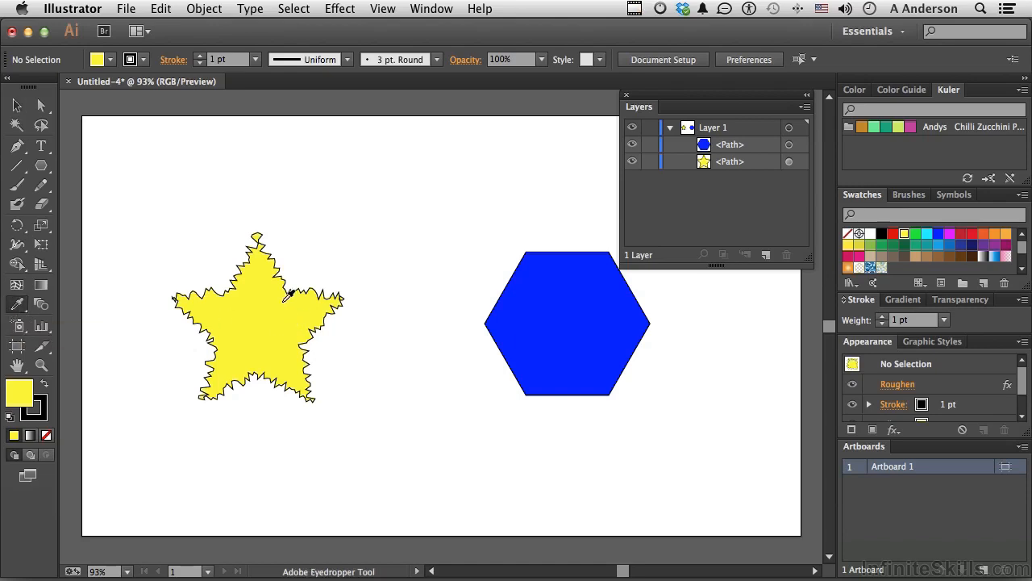
{"action": "double_click", "coordinate": [18, 310]}
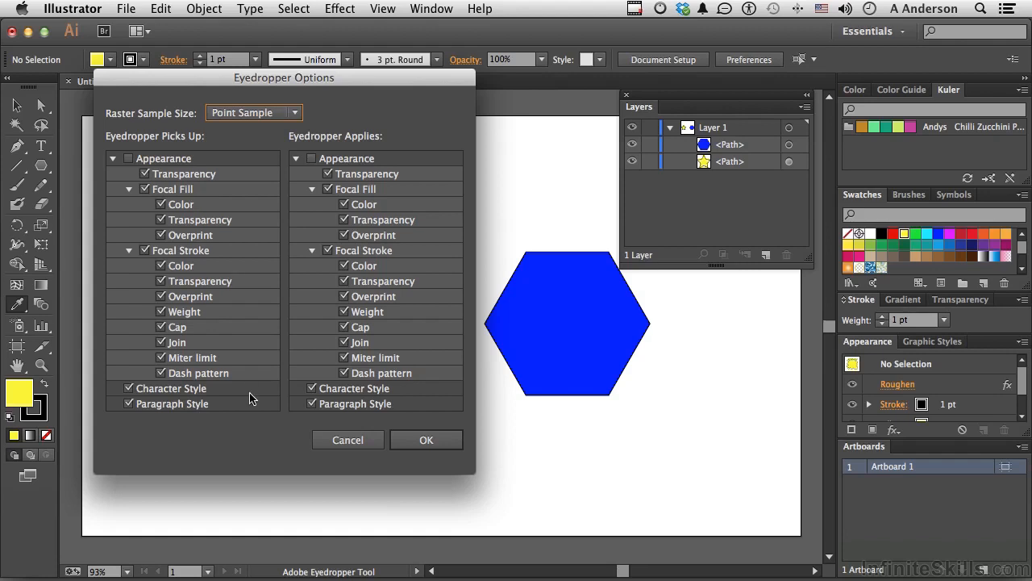
{"action": "left_click", "coordinate": [420, 439]}
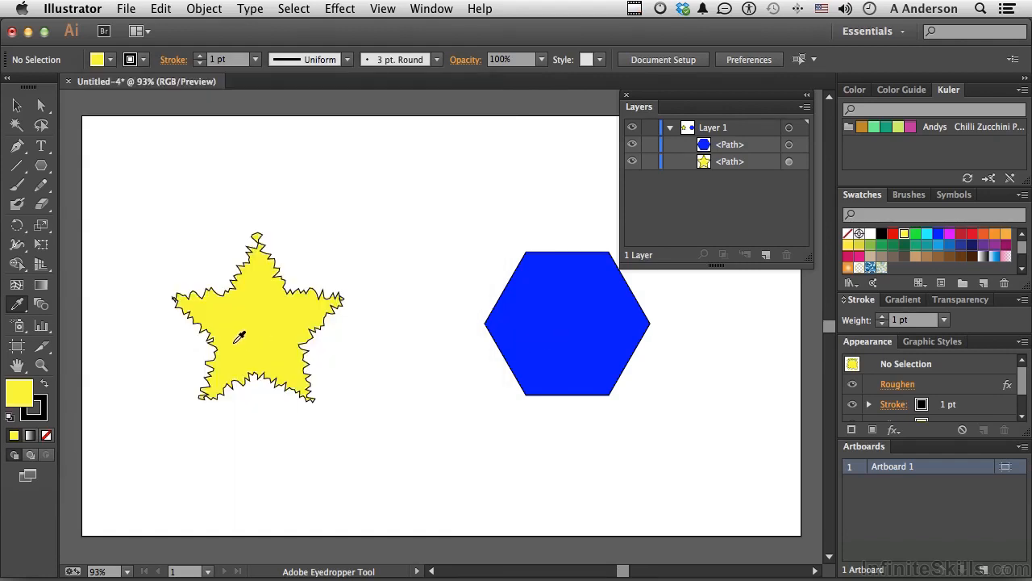
{"action": "left_click", "coordinate": [570, 304]}
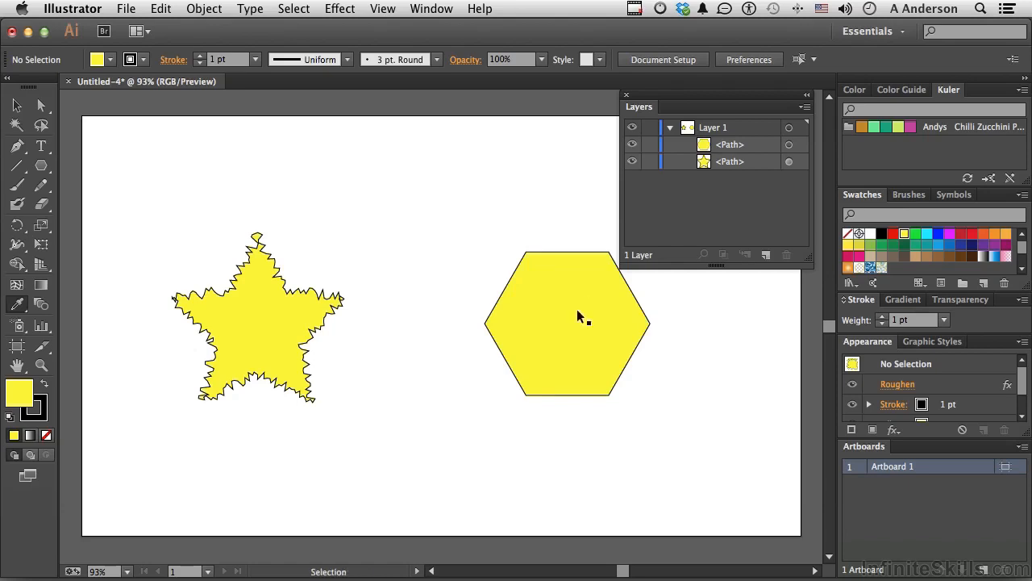
{"action": "key", "text": "super+z"}
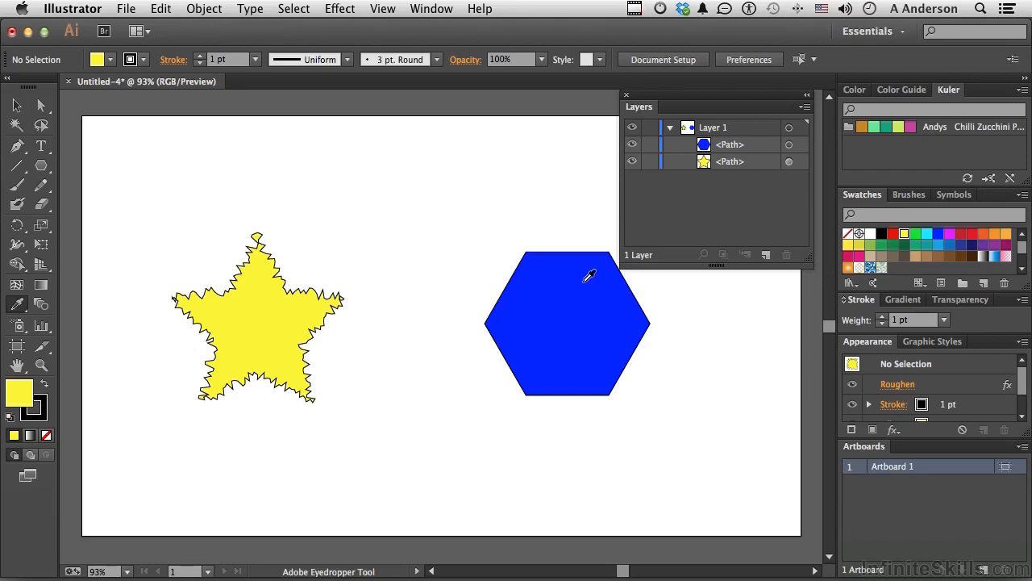
Step: Sample the hexagon's blue with the Eyedropper, copy the star's Roughen appearance onto the hexagon, and reapply the sampled blue fill
{"action": "left_click", "coordinate": [578, 301]}
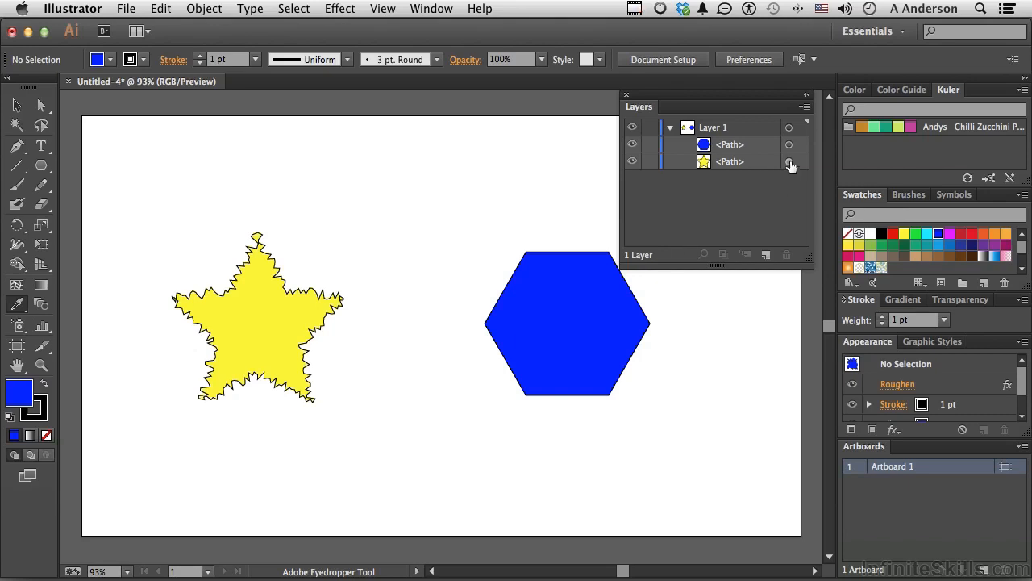
{"action": "left_click_drag", "start_coordinate": [790, 165], "coordinate": [790, 147]}
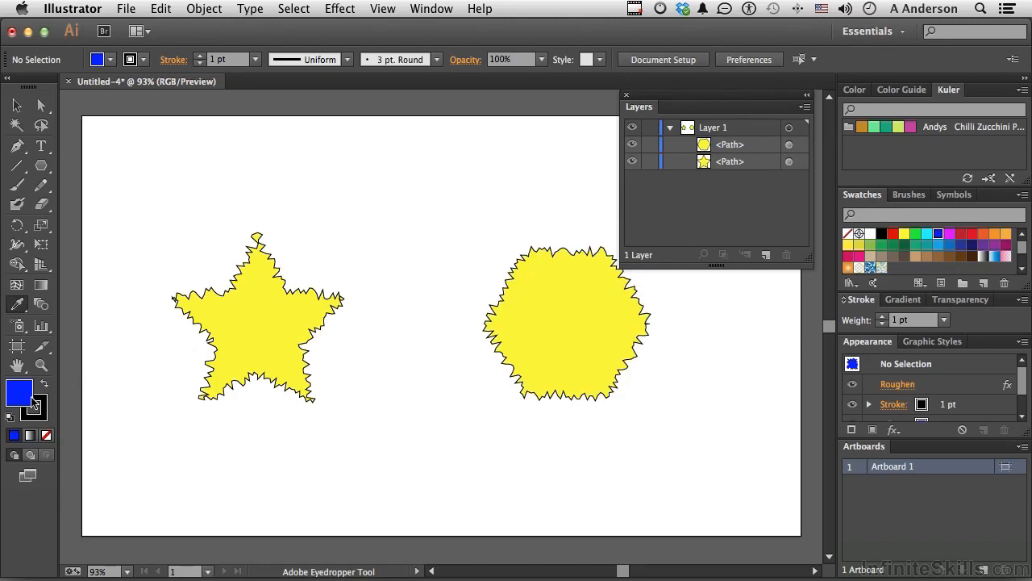
{"action": "left_click", "coordinate": [567, 301], "text": "alt"}
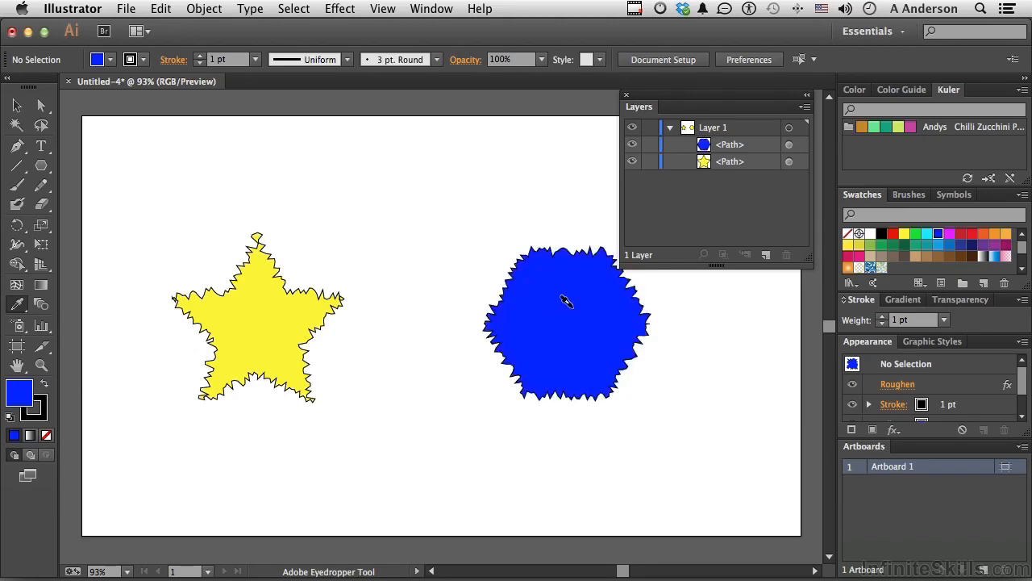